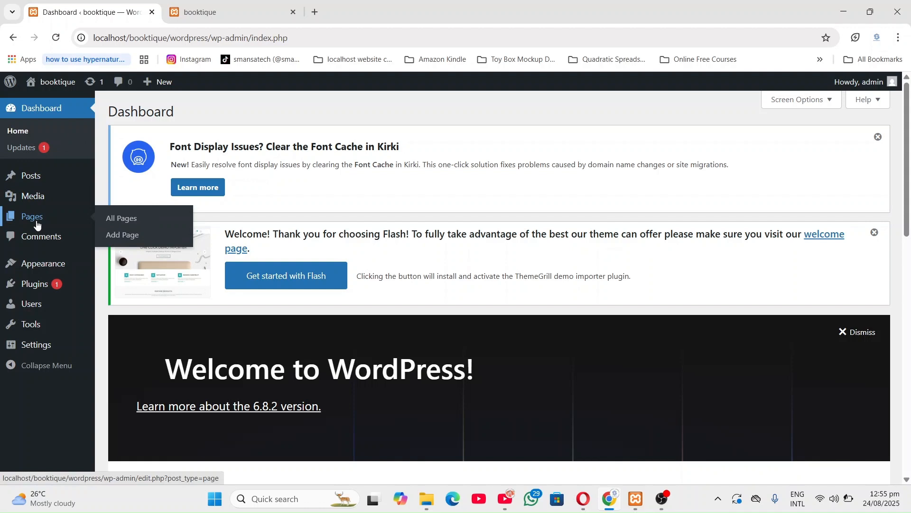
Open the list of all pages and move the Privacy Policy draft page to the trash
{"action": "left_click", "coordinate": [37, 225]}
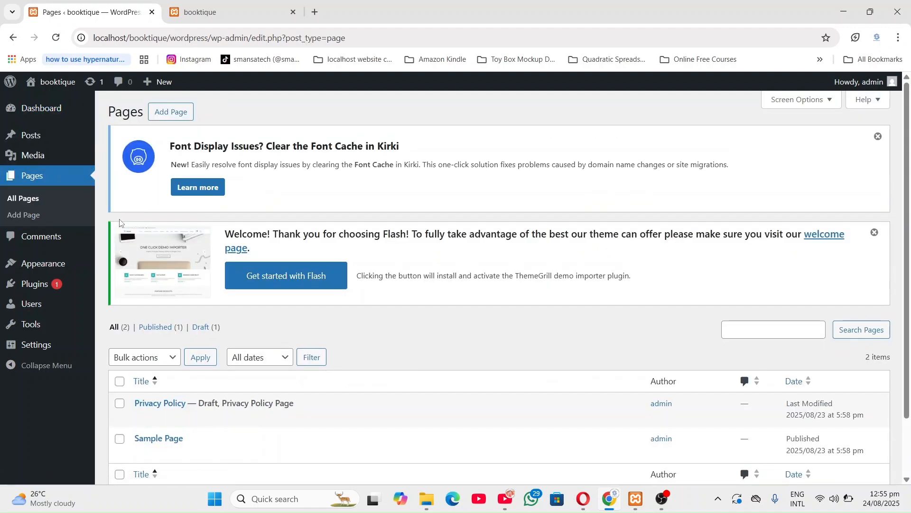
{"action": "scroll", "coordinate": [317, 400], "scroll_direction": "down", "scroll_amount": 2}
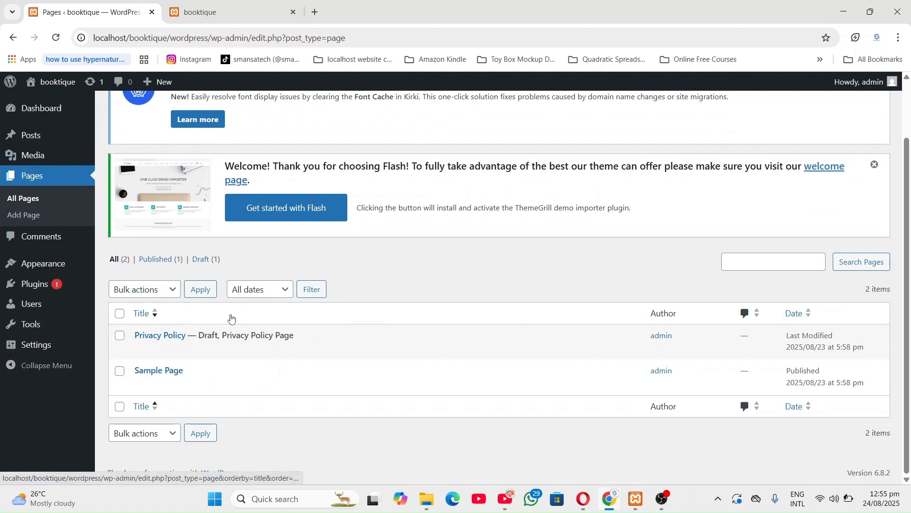
{"action": "scroll", "coordinate": [230, 316], "scroll_direction": "up", "scroll_amount": 2}
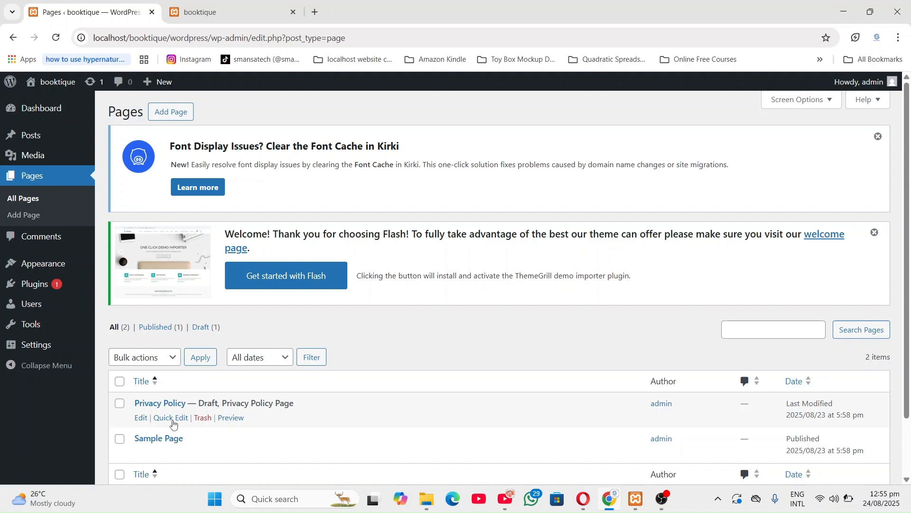
{"action": "left_click", "coordinate": [203, 422]}
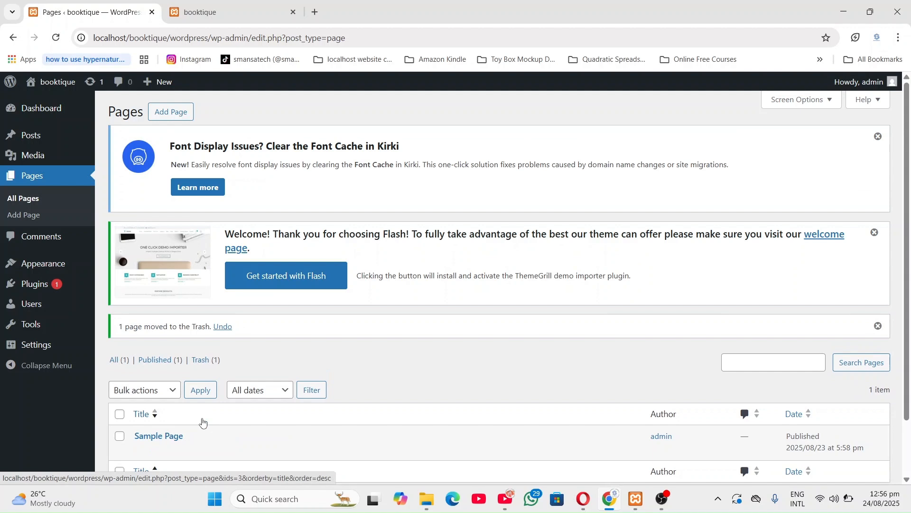
{"action": "scroll", "coordinate": [244, 435], "scroll_direction": "down", "scroll_amount": 2}
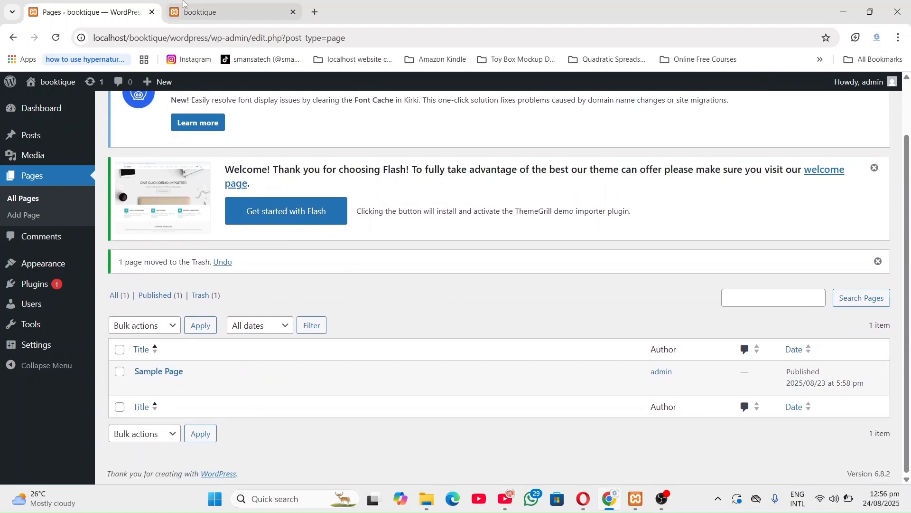
Reload the booktique site's front end to check its navigation, and return to the admin pages list
{"action": "left_click", "coordinate": [204, 16]}
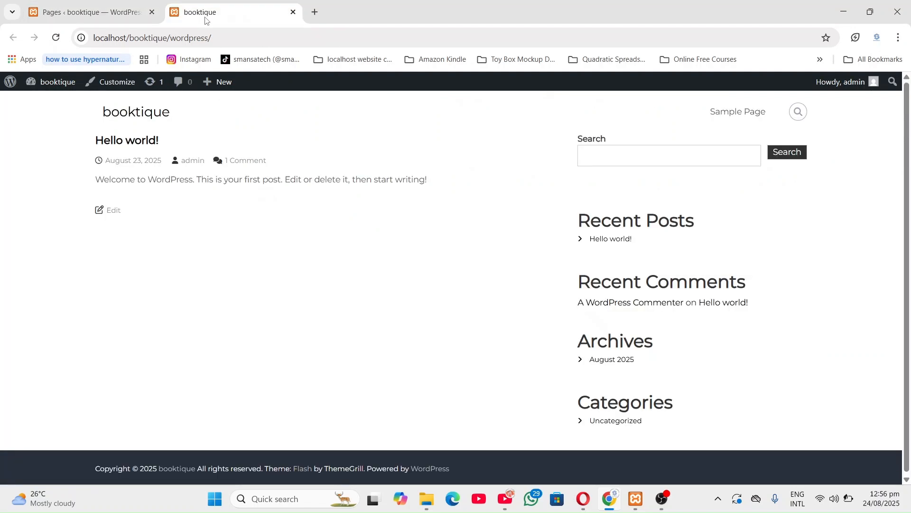
{"action": "left_click", "coordinate": [56, 39]}
{"action": "left_click", "coordinate": [95, 12]}
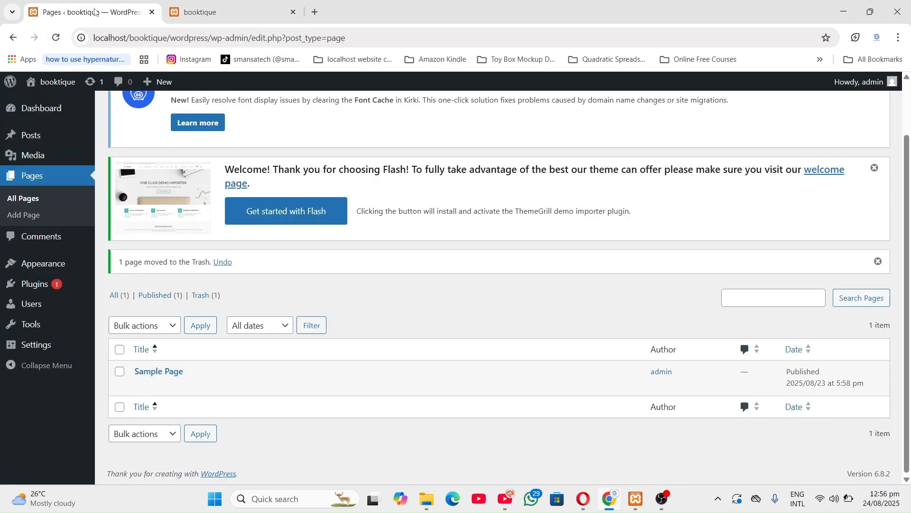
{"action": "scroll", "coordinate": [213, 164], "scroll_direction": "up", "scroll_amount": 2}
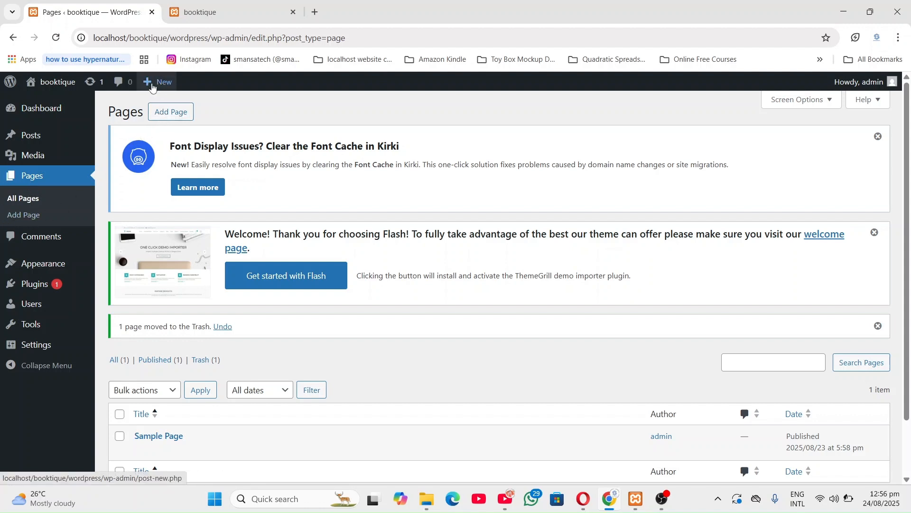
Create a new page titled Home, dismiss the editor welcome guide, and add the paragraph "this is my home page"
{"action": "mouse_move", "coordinate": [160, 88]}
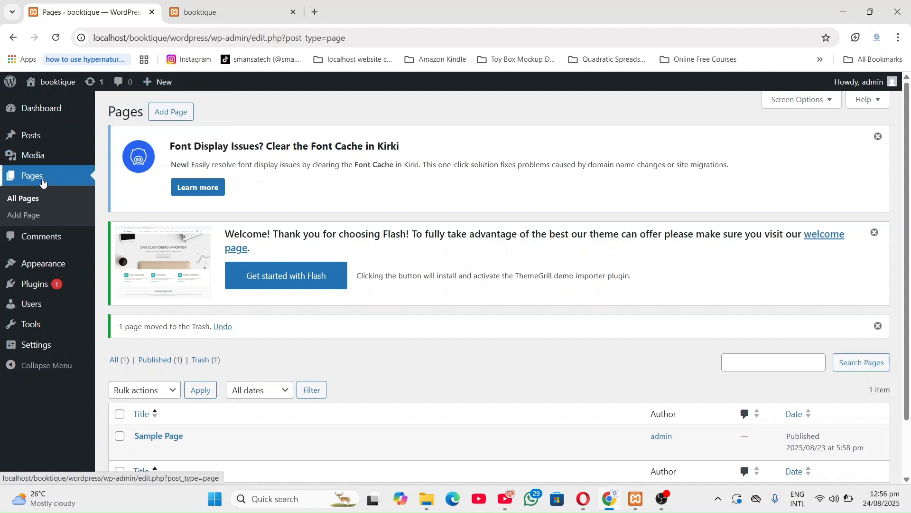
{"action": "left_click", "coordinate": [166, 119]}
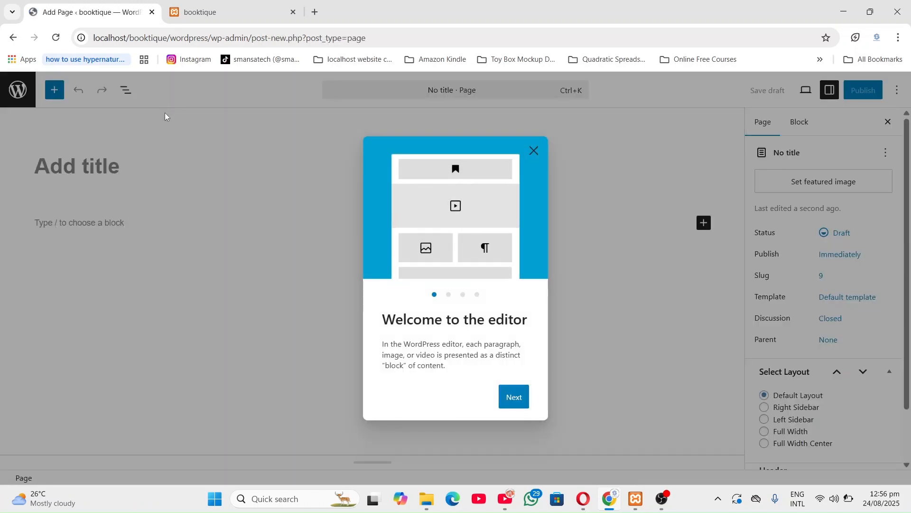
{"action": "left_click", "coordinate": [533, 151]}
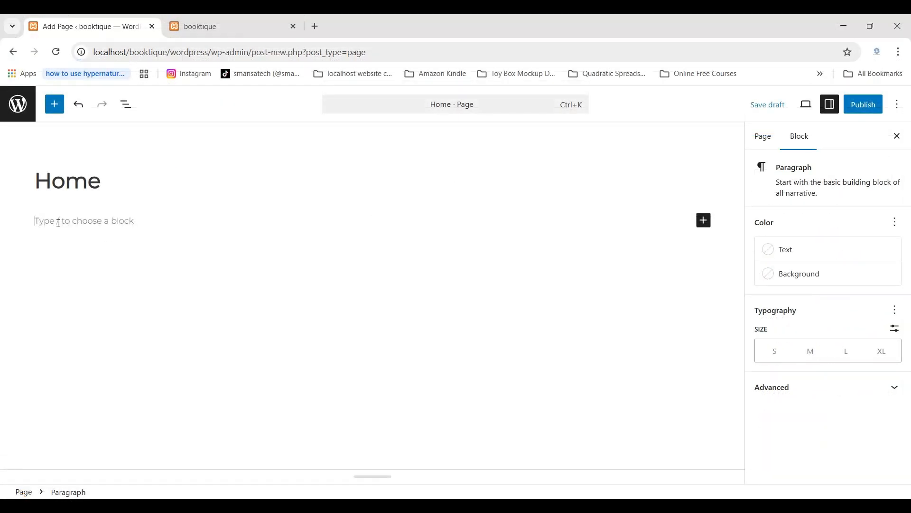
{"action": "left_click", "coordinate": [705, 222]}
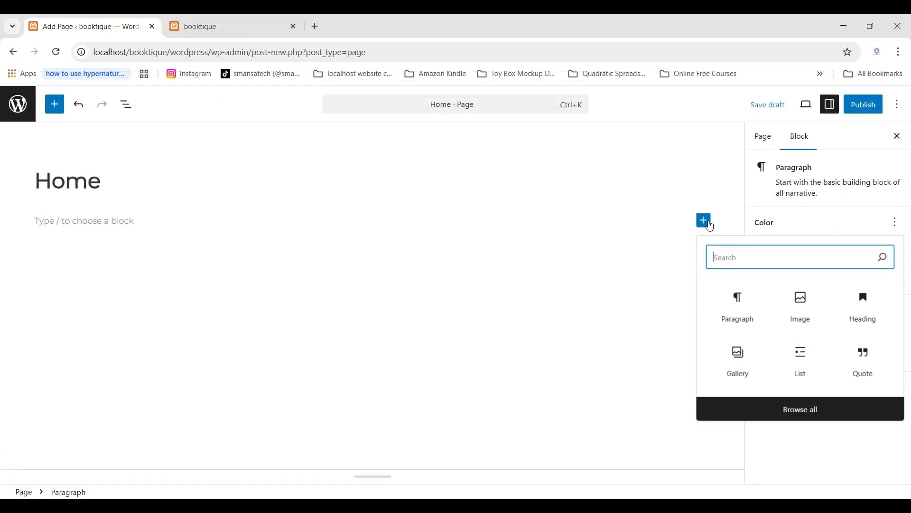
{"action": "left_click", "coordinate": [739, 319]}
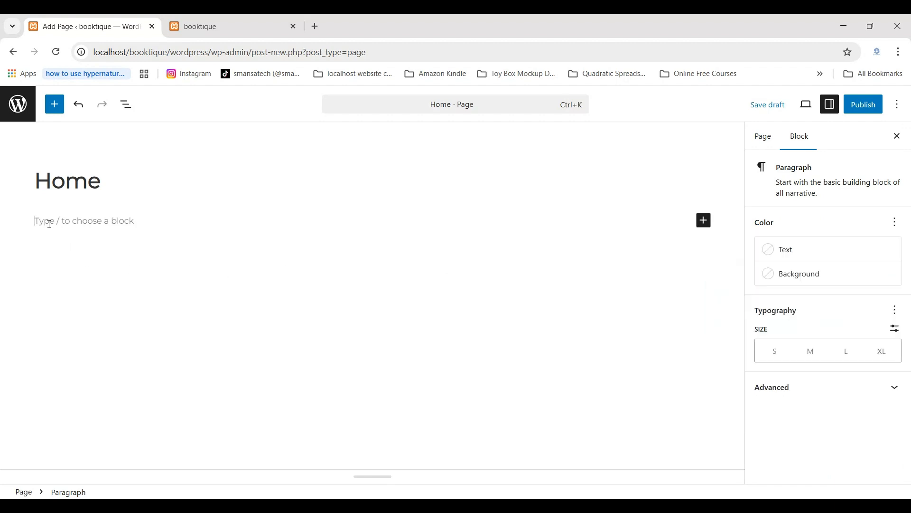
{"action": "type", "text": "this is my home page"}
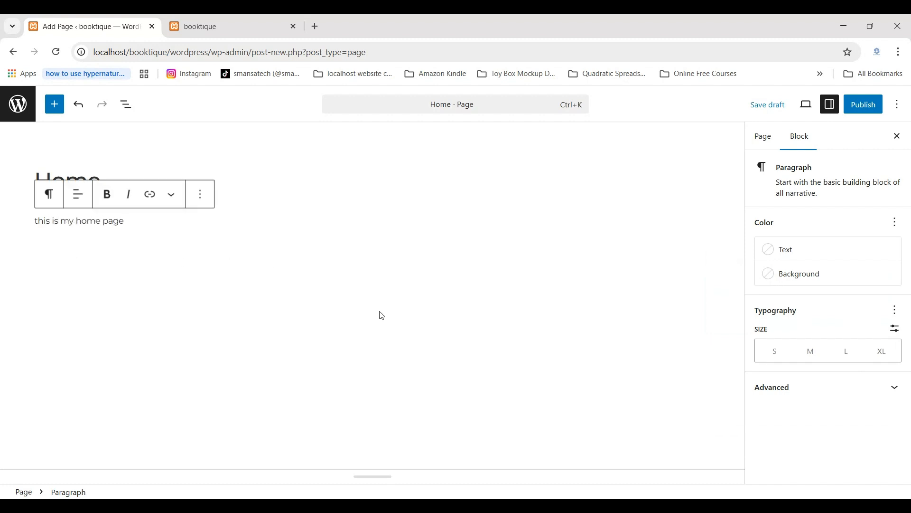
Publish the Home page and return to the pages list
{"action": "left_click", "coordinate": [865, 113]}
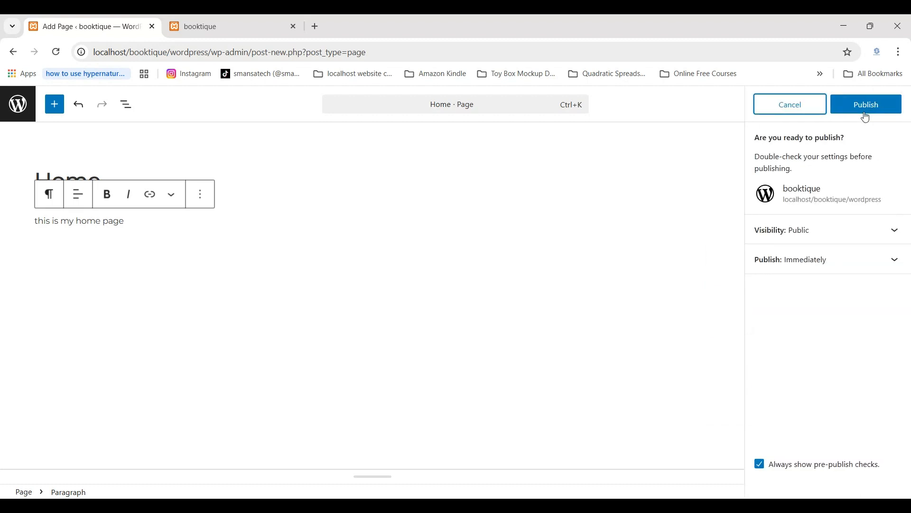
{"action": "left_click", "coordinate": [867, 105]}
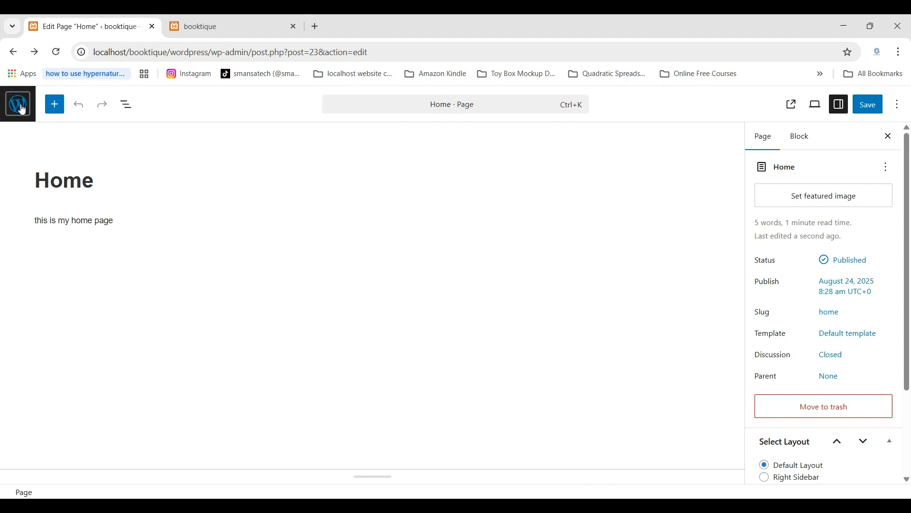
{"action": "left_click", "coordinate": [21, 108]}
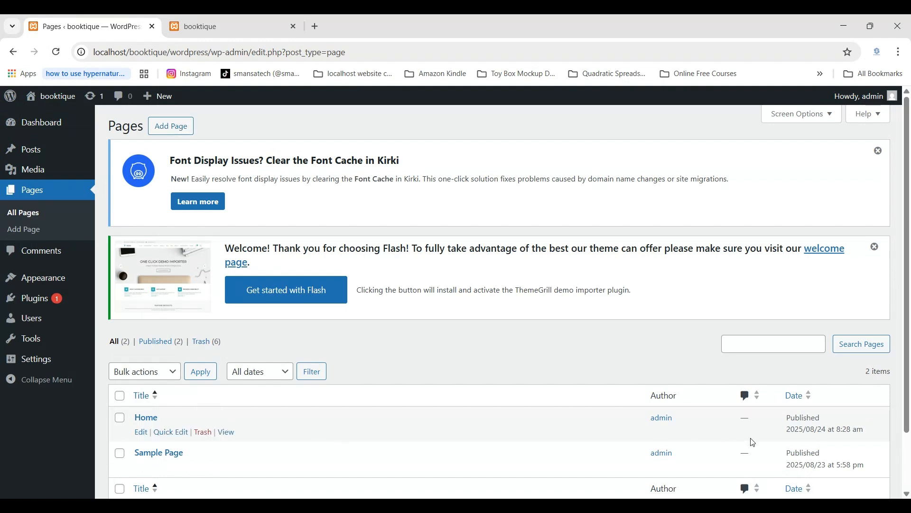
Create and publish a new page titled "About us" without body content, and return to the pages list
{"action": "left_click", "coordinate": [186, 133]}
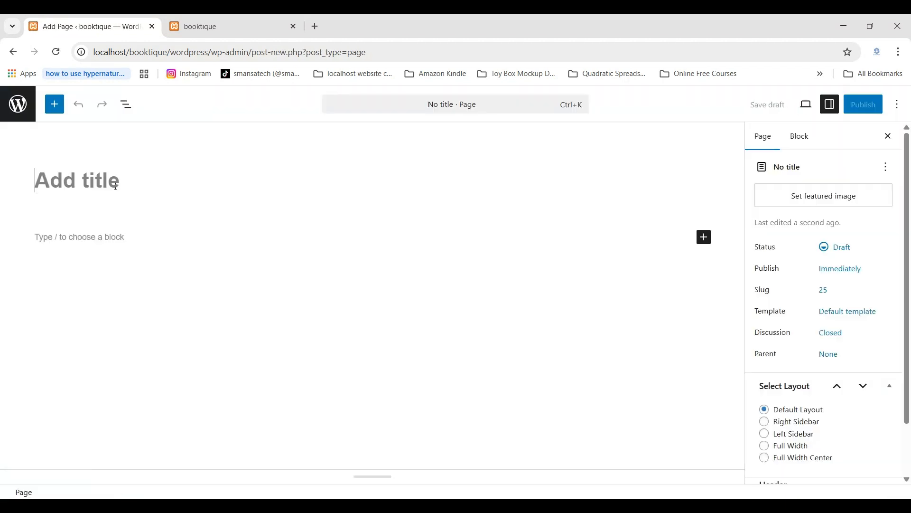
{"action": "type", "text": "About "}
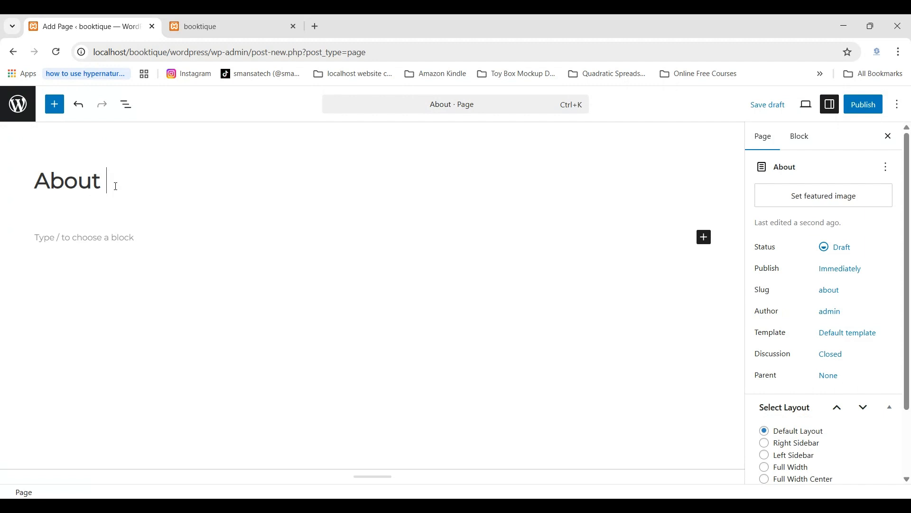
{"action": "type", "text": "us"}
{"action": "left_click", "coordinate": [863, 104]}
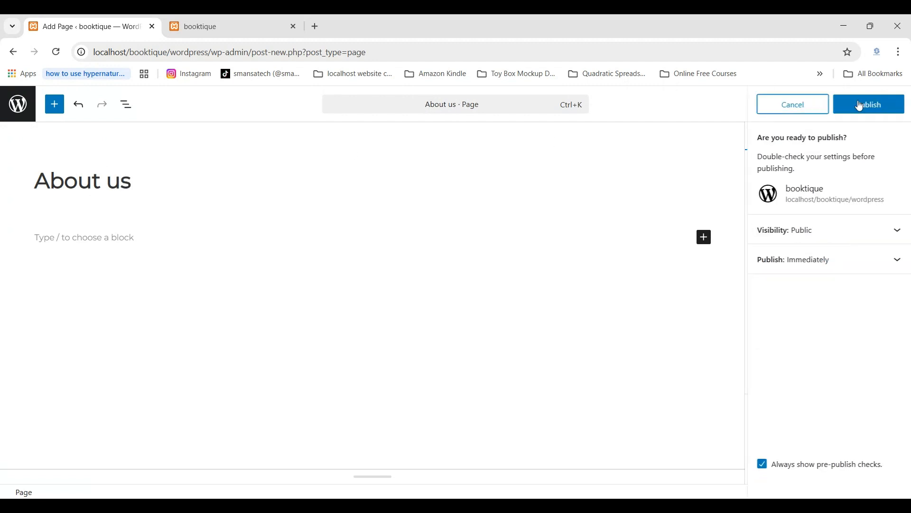
{"action": "left_click", "coordinate": [864, 105]}
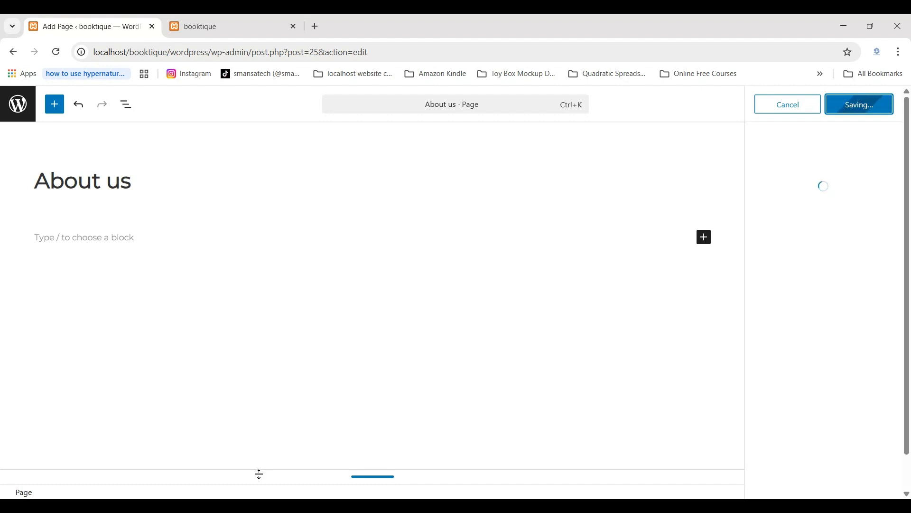
{"action": "left_click", "coordinate": [18, 107]}
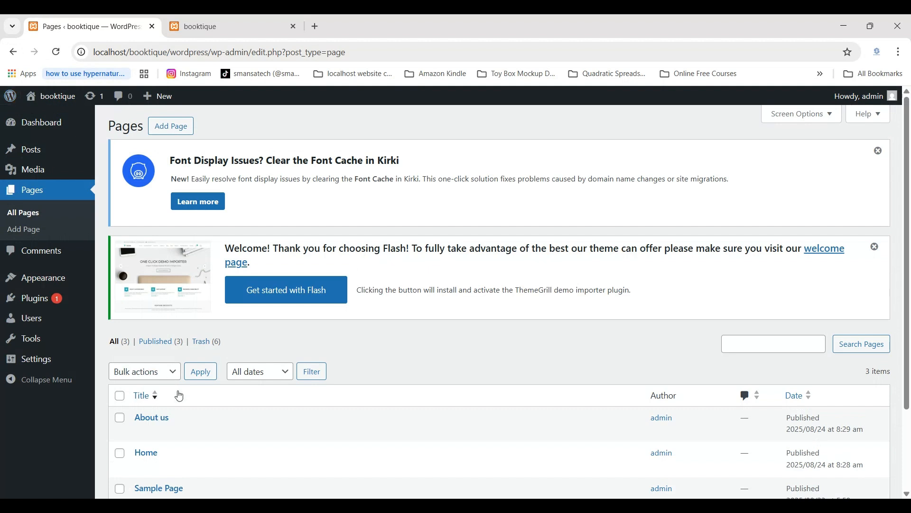
Create and publish a new page titled "Blog" without body content, and return to the pages list
{"action": "left_click", "coordinate": [166, 135]}
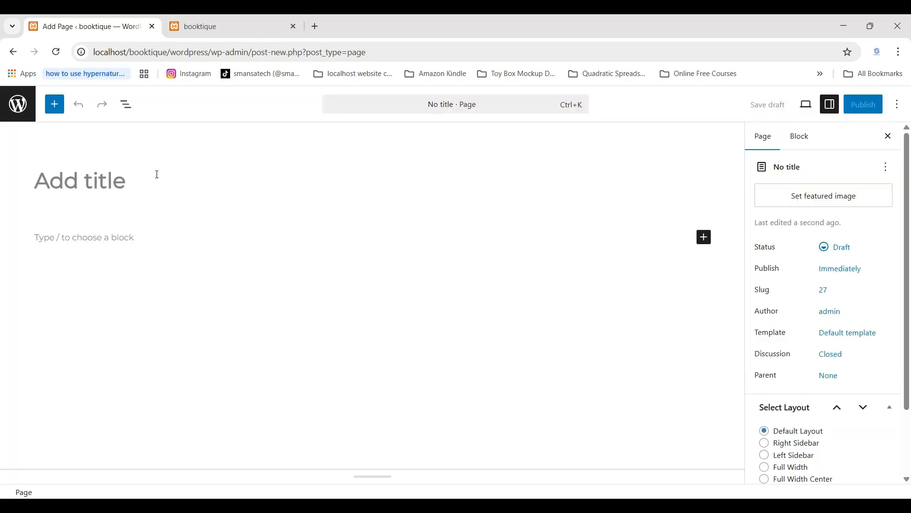
{"action": "type", "text": "Blog"}
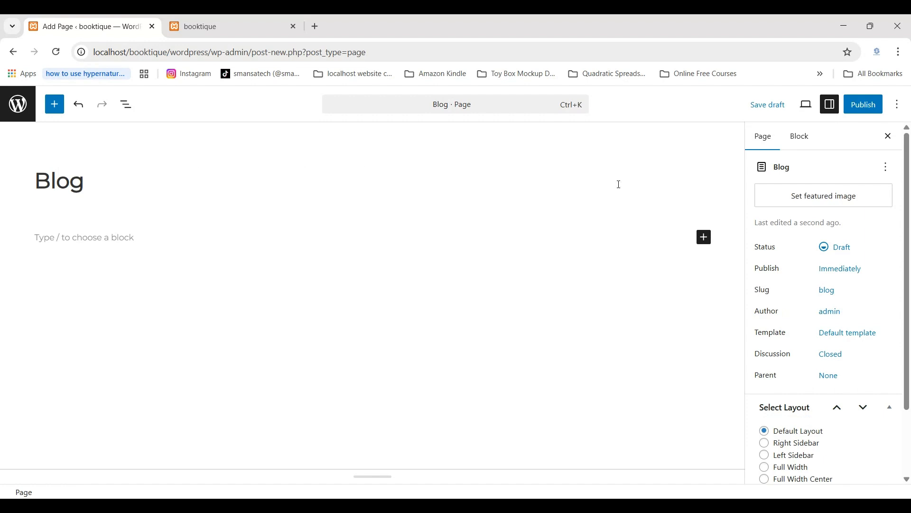
{"action": "left_click", "coordinate": [863, 106]}
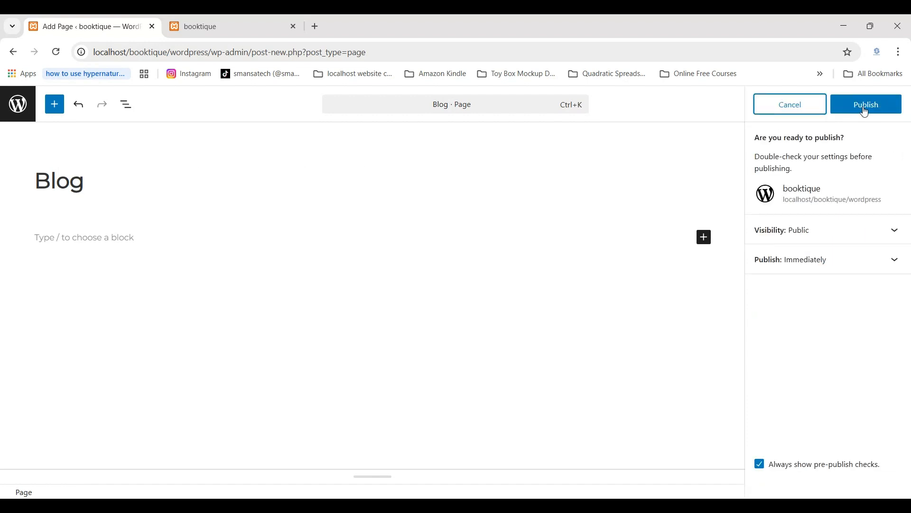
{"action": "left_click", "coordinate": [866, 105]}
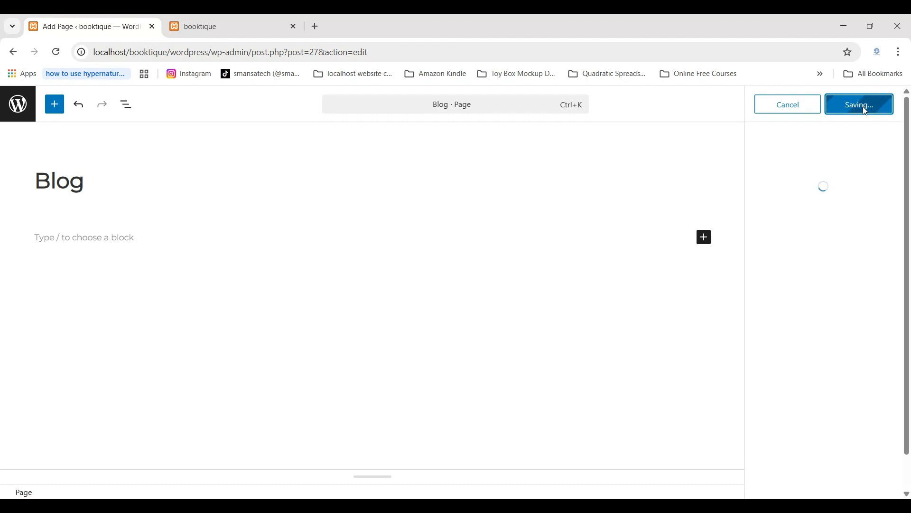
{"action": "left_click", "coordinate": [17, 105]}
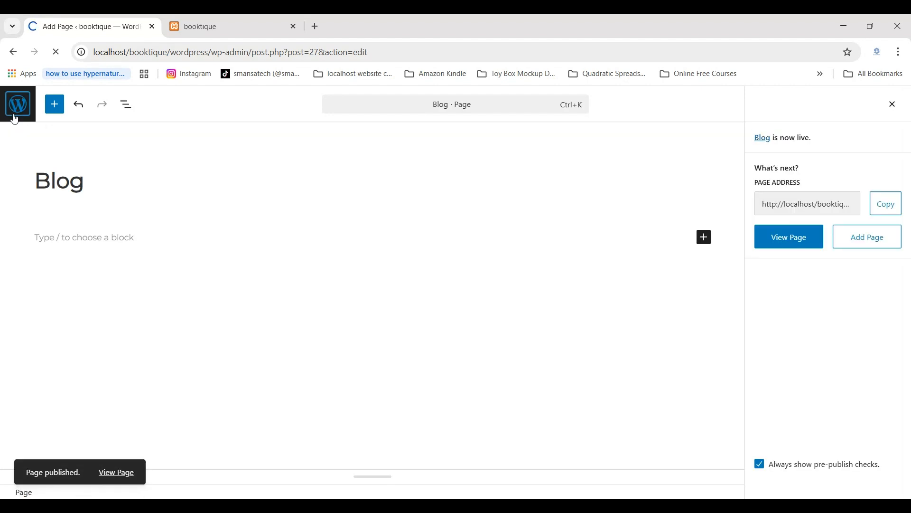
{"action": "scroll", "coordinate": [240, 416], "scroll_direction": "down", "scroll_amount": 3}
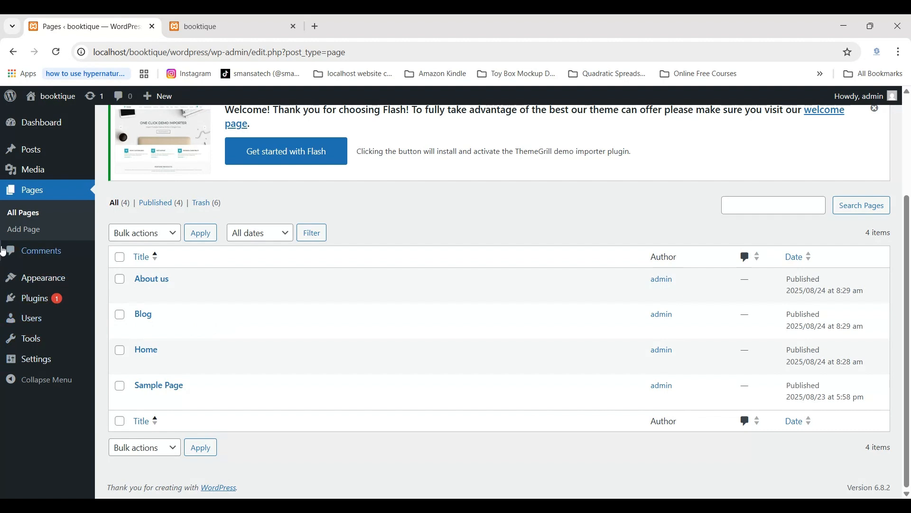
Create a new navigation menu named "Main Menu" in the theme's appearance settings
{"action": "mouse_move", "coordinate": [52, 279]}
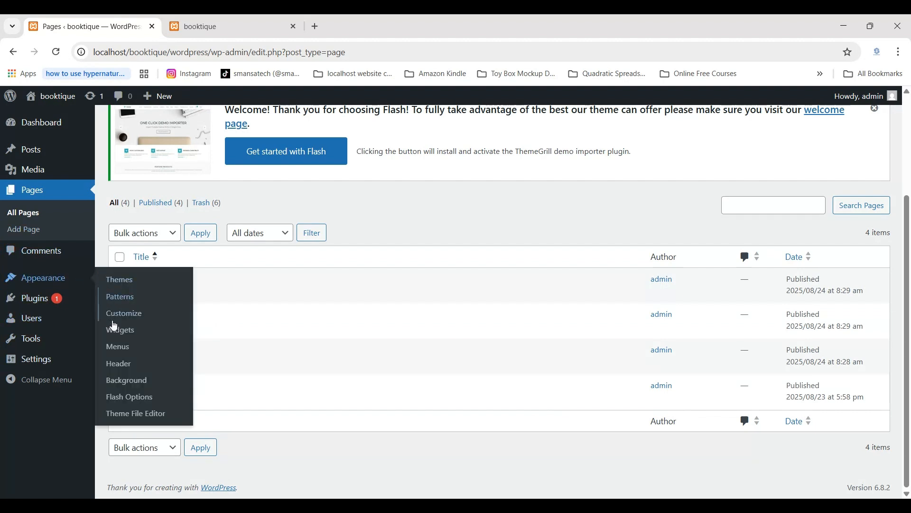
{"action": "left_click", "coordinate": [115, 355]}
{"action": "scroll", "coordinate": [267, 388], "scroll_direction": "down", "scroll_amount": 4}
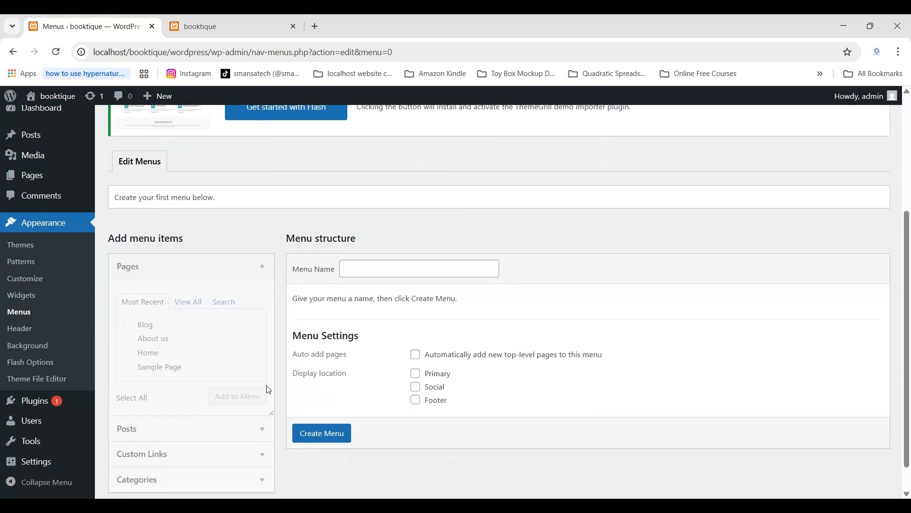
{"action": "scroll", "coordinate": [268, 390], "scroll_direction": "down", "scroll_amount": 1}
{"action": "left_click", "coordinate": [378, 247]}
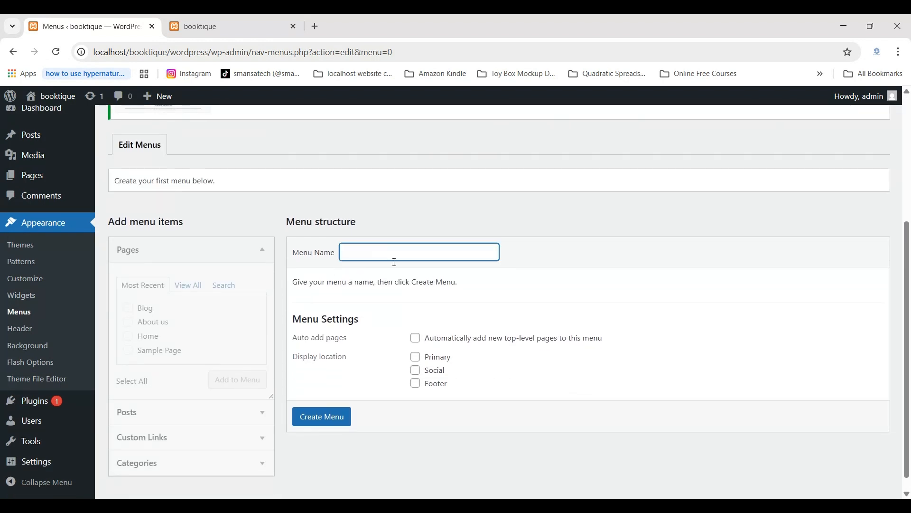
{"action": "type", "text": "Main Menu"}
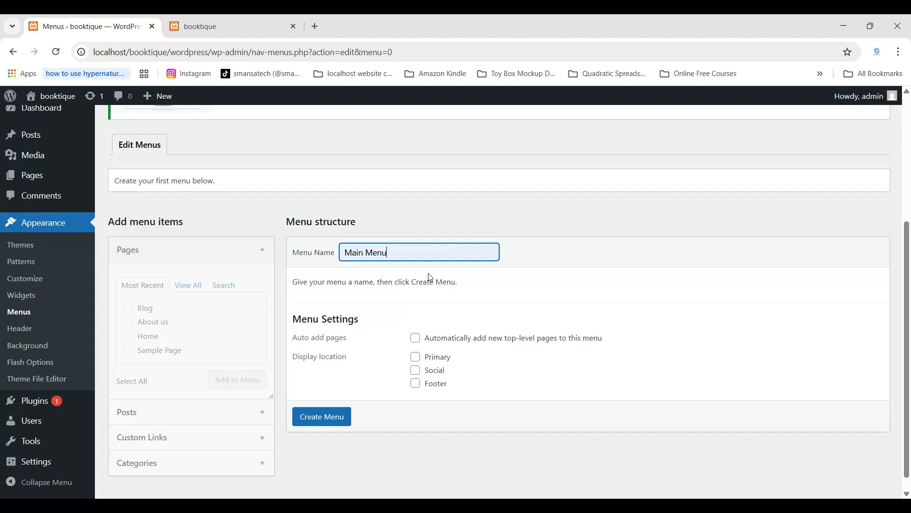
{"action": "left_click", "coordinate": [332, 425]}
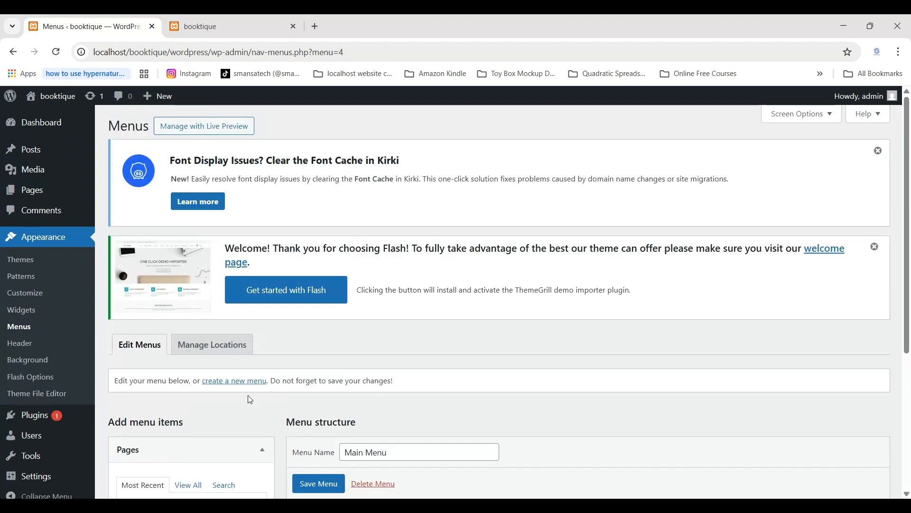
Add the Blog, About us and Home pages as items to Main Menu
{"action": "scroll", "coordinate": [250, 399], "scroll_direction": "down", "scroll_amount": 4}
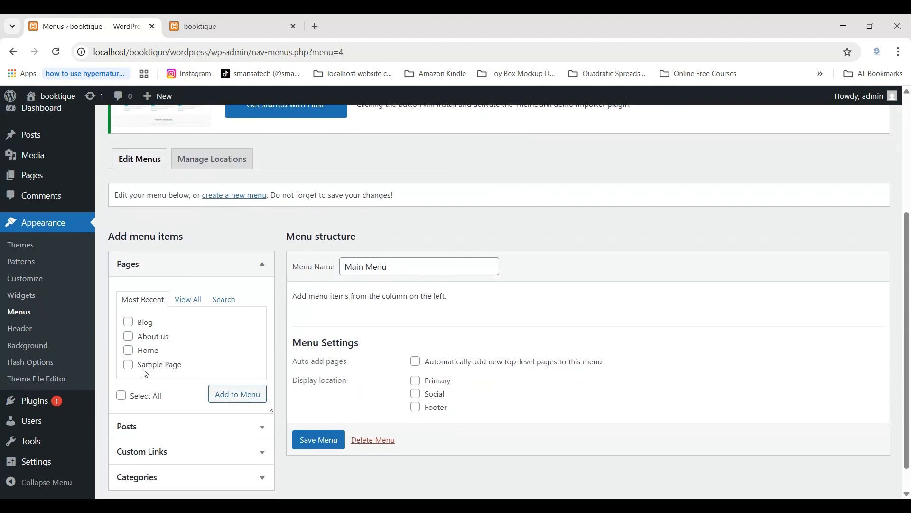
{"action": "left_click", "coordinate": [128, 322]}
{"action": "left_click", "coordinate": [128, 337]}
{"action": "left_click", "coordinate": [129, 351]}
{"action": "left_click", "coordinate": [225, 401]}
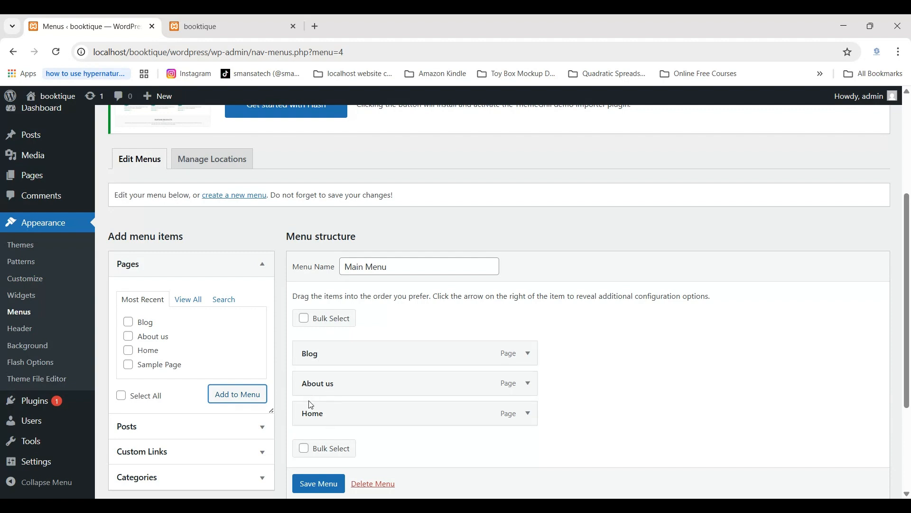
Arrange the Main Menu items in the order Home, About us, Blog and save the menu with Primary as its display location
{"action": "left_click_drag", "start_coordinate": [314, 416], "coordinate": [320, 356]}
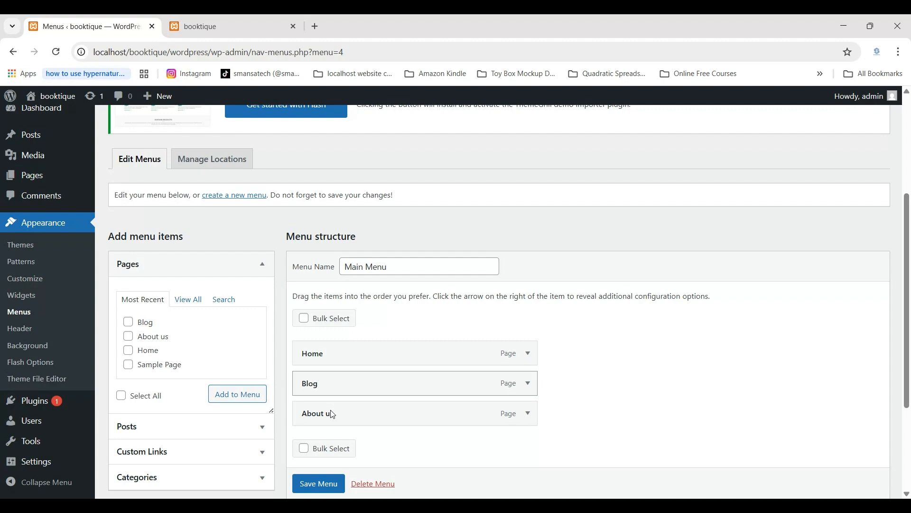
{"action": "left_click_drag", "start_coordinate": [332, 411], "coordinate": [327, 383]}
{"action": "scroll", "coordinate": [361, 400], "scroll_direction": "down", "scroll_amount": 3}
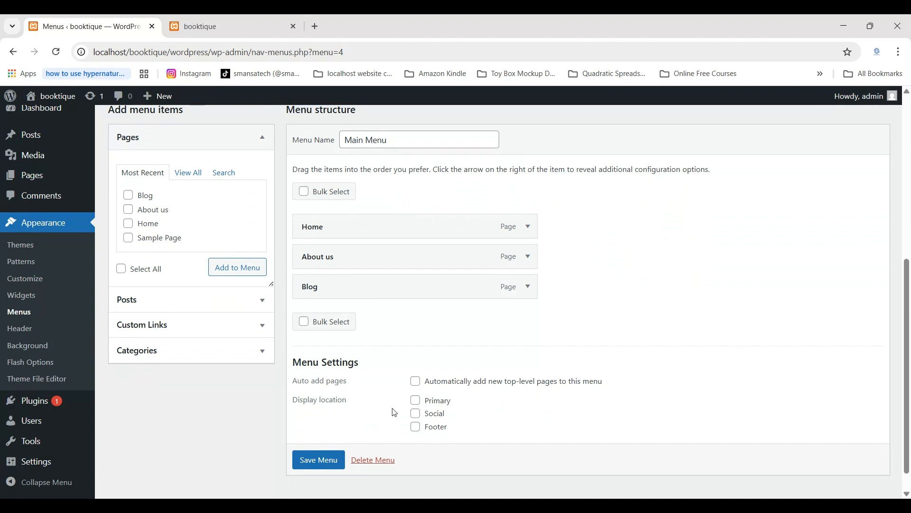
{"action": "left_click", "coordinate": [415, 401]}
{"action": "scroll", "coordinate": [322, 461], "scroll_direction": "down", "scroll_amount": 1}
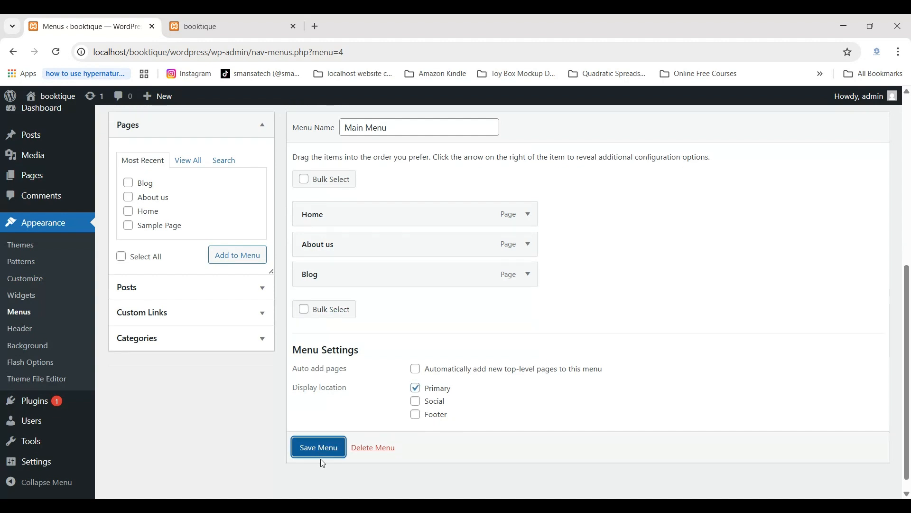
{"action": "left_click", "coordinate": [314, 448]}
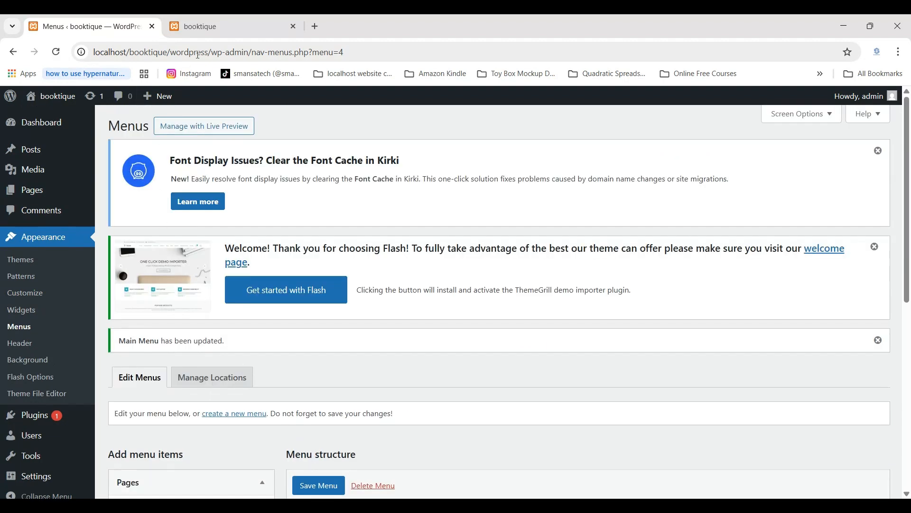
Reload the booktique front page to check its navigation menu, and open the list of all pages
{"action": "left_click", "coordinate": [226, 28]}
{"action": "left_click", "coordinate": [57, 52]}
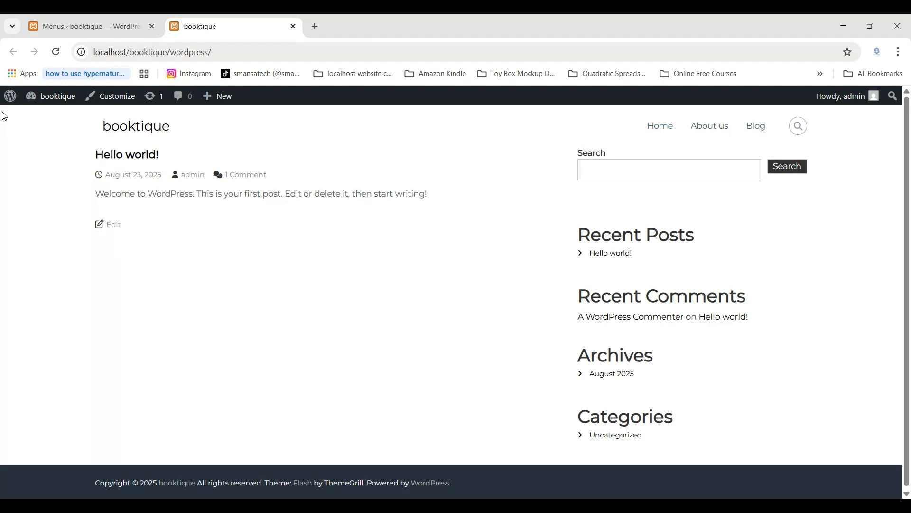
{"action": "mouse_move", "coordinate": [7, 104]}
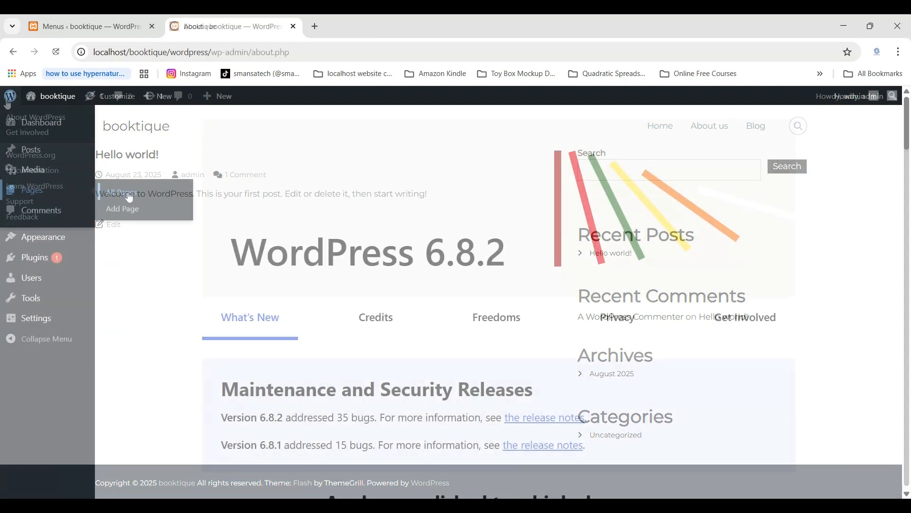
{"action": "left_click", "coordinate": [122, 197]}
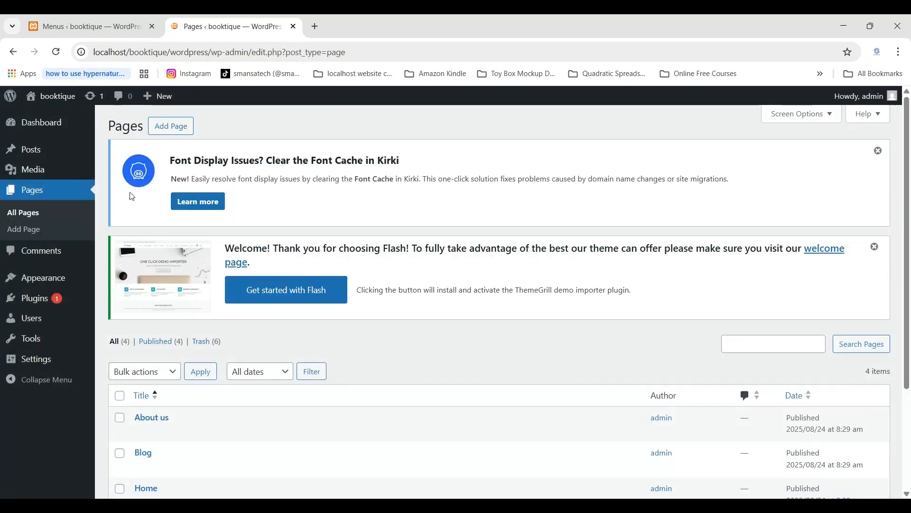
{"action": "scroll", "coordinate": [276, 366], "scroll_direction": "down", "scroll_amount": 3}
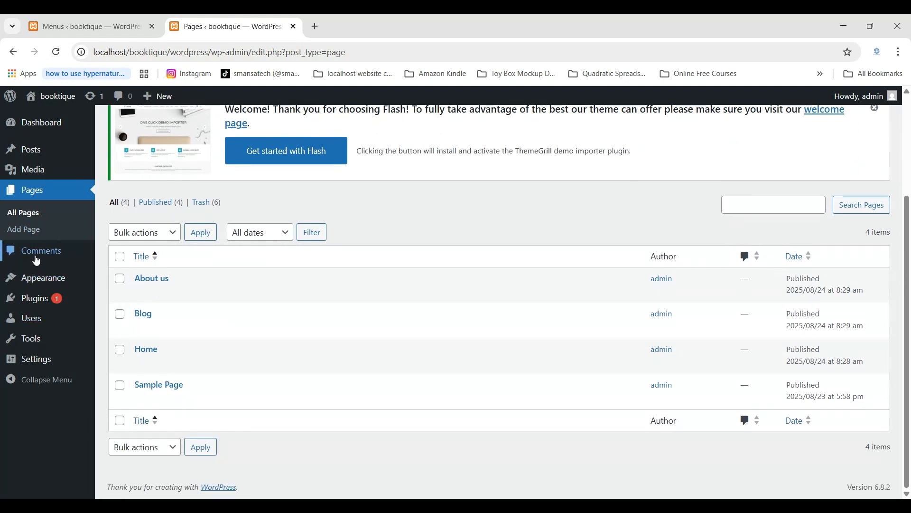
Add Sample Page as an item to Main Menu and save the menu
{"action": "mouse_move", "coordinate": [36, 278]}
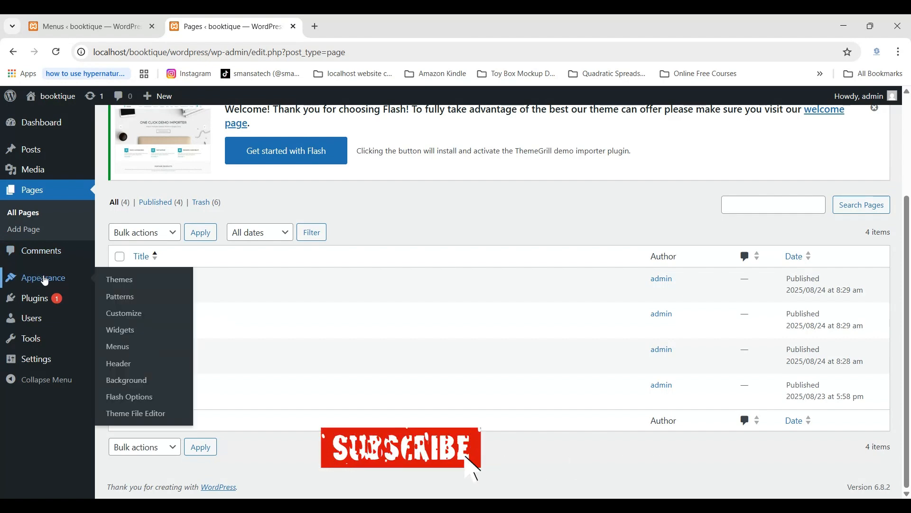
{"action": "left_click", "coordinate": [122, 348]}
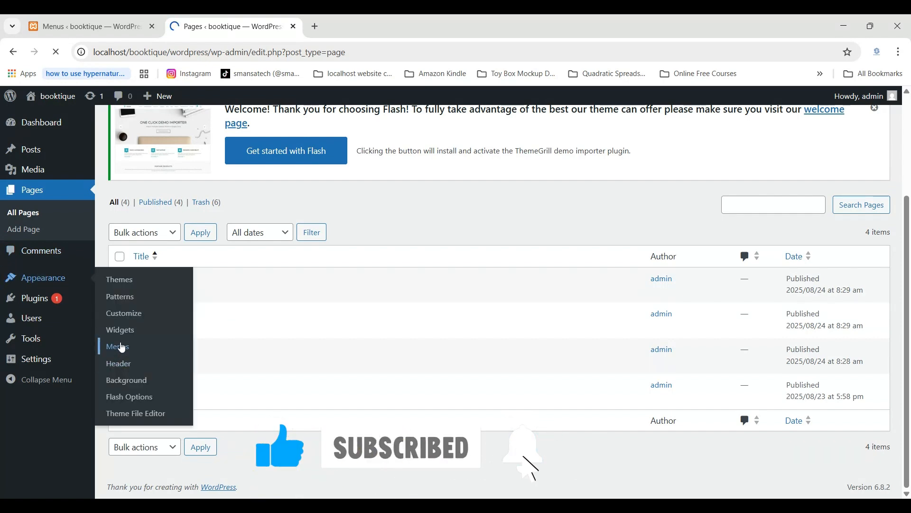
{"action": "scroll", "coordinate": [194, 422], "scroll_direction": "down", "scroll_amount": 5}
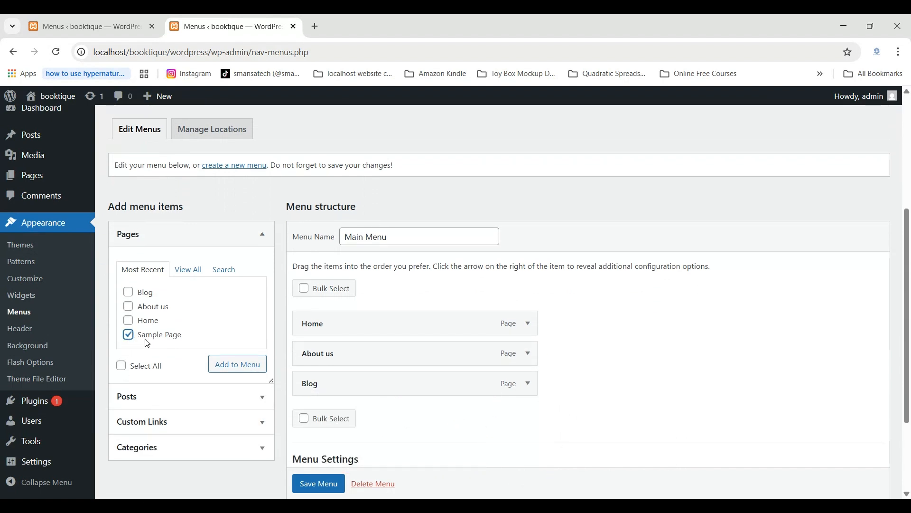
{"action": "left_click", "coordinate": [231, 372]}
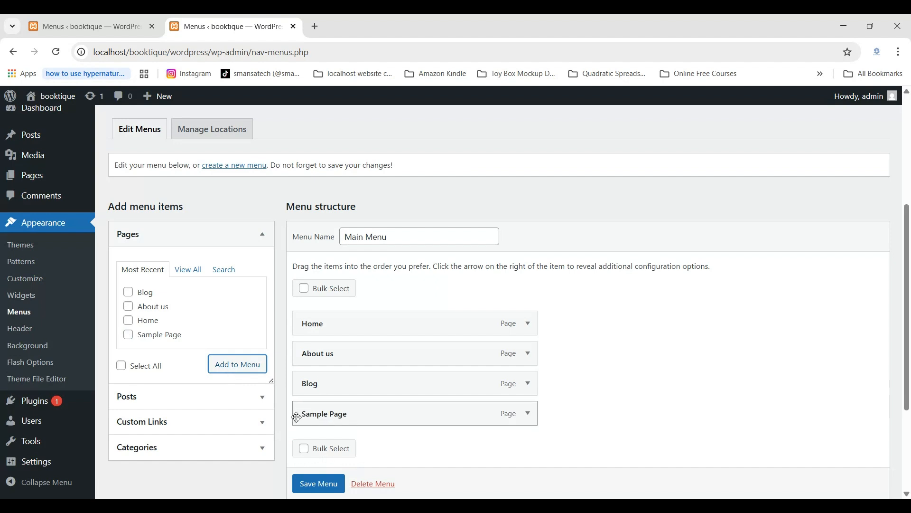
{"action": "scroll", "coordinate": [325, 460], "scroll_direction": "down", "scroll_amount": 3}
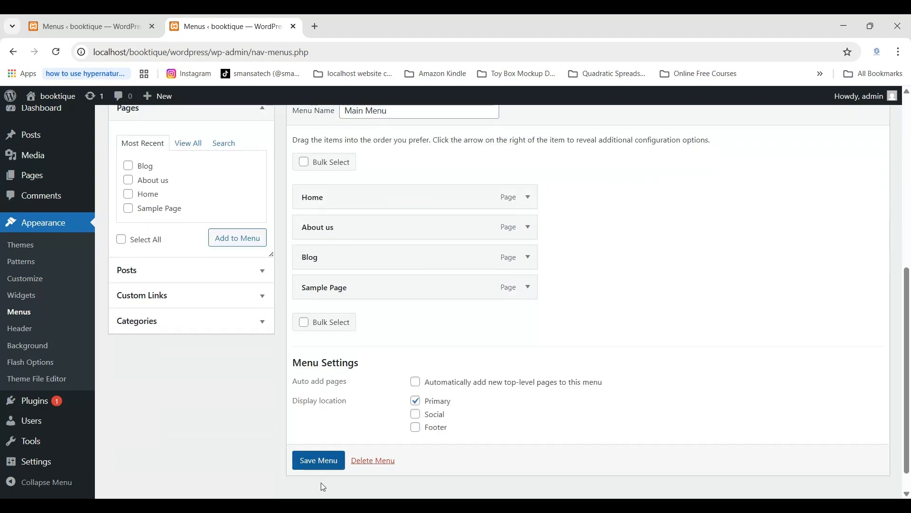
{"action": "left_click", "coordinate": [317, 462]}
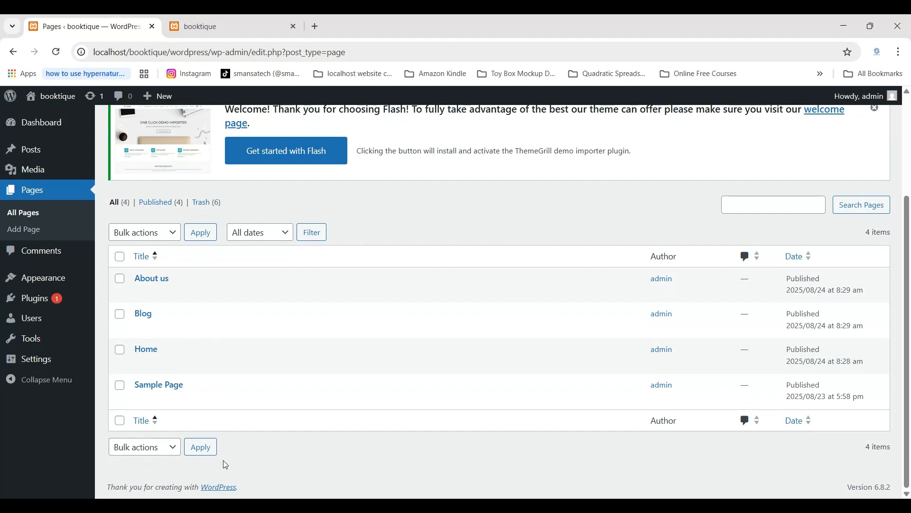
Set Main Menu to automatically add new top-level pages and save the menu
{"action": "scroll", "coordinate": [225, 465], "scroll_direction": "up", "scroll_amount": 1}
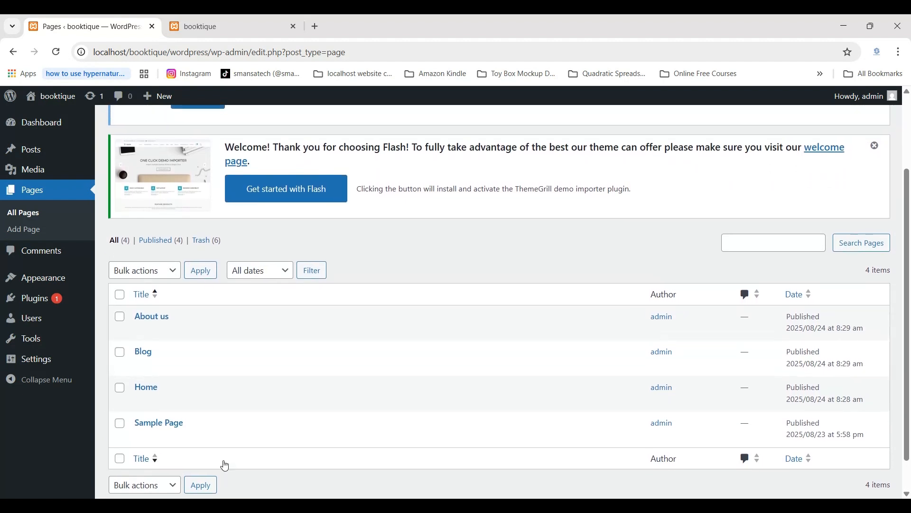
{"action": "mouse_move", "coordinate": [28, 265]}
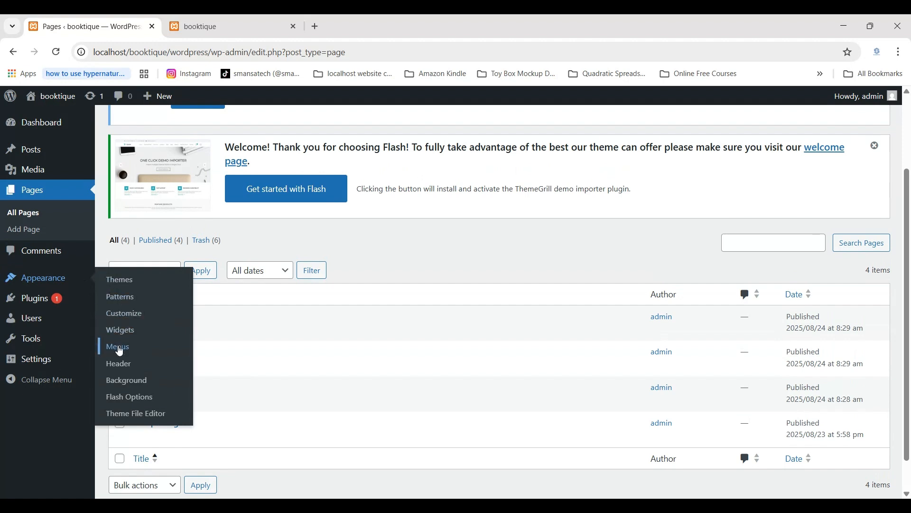
{"action": "left_click", "coordinate": [120, 350]}
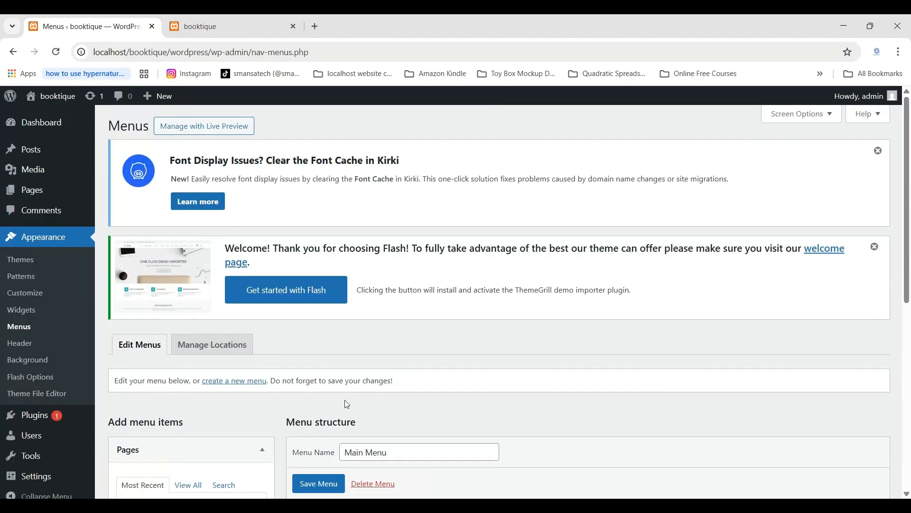
{"action": "scroll", "coordinate": [345, 401], "scroll_direction": "down", "scroll_amount": 5}
{"action": "scroll", "coordinate": [345, 400], "scroll_direction": "down", "scroll_amount": 3}
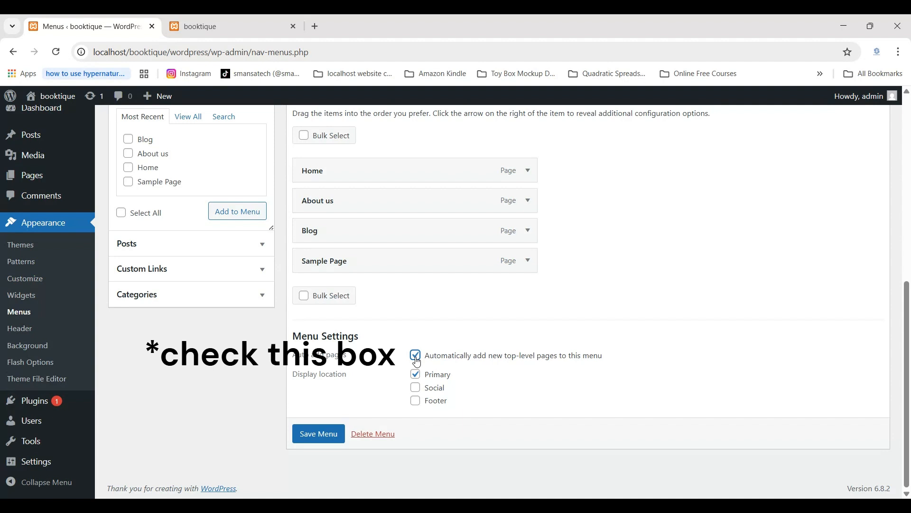
{"action": "left_click", "coordinate": [305, 440]}
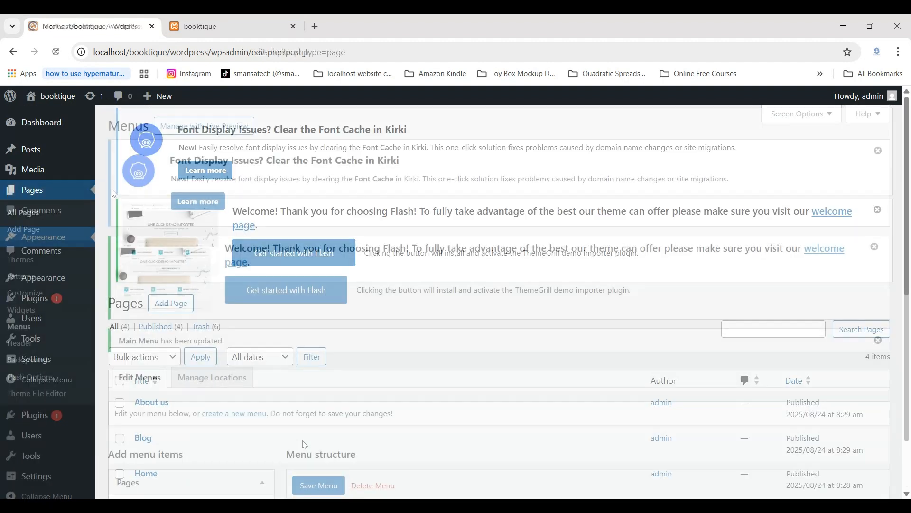
View the Home page in the block editor and return to the pages list
{"action": "scroll", "coordinate": [170, 346], "scroll_direction": "down", "scroll_amount": 3}
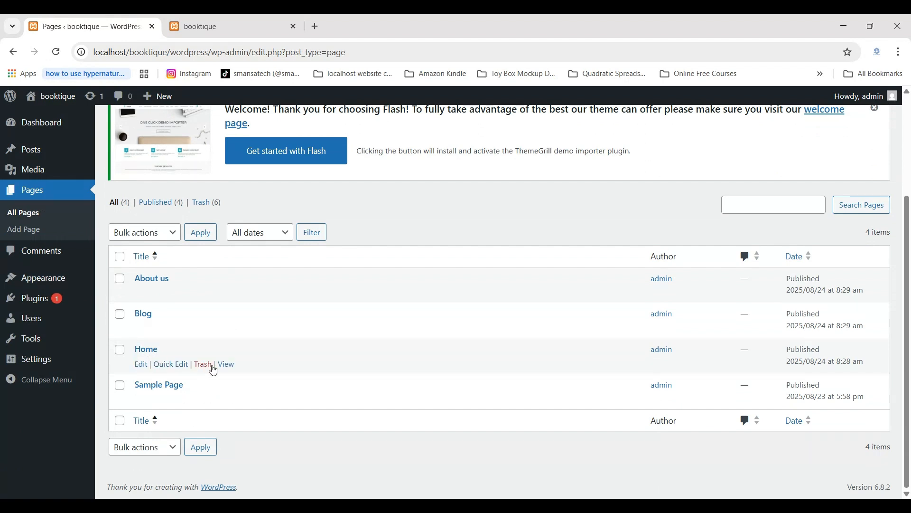
{"action": "left_click", "coordinate": [148, 351]}
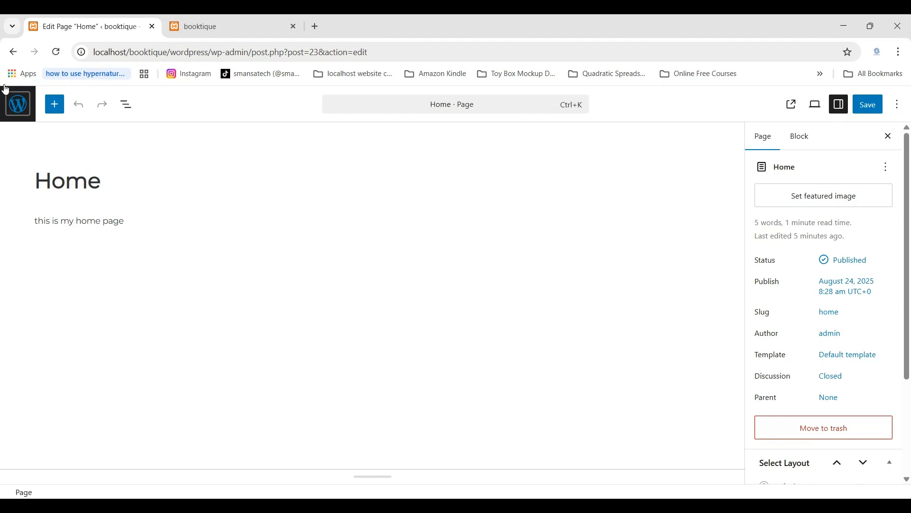
{"action": "left_click", "coordinate": [12, 52]}
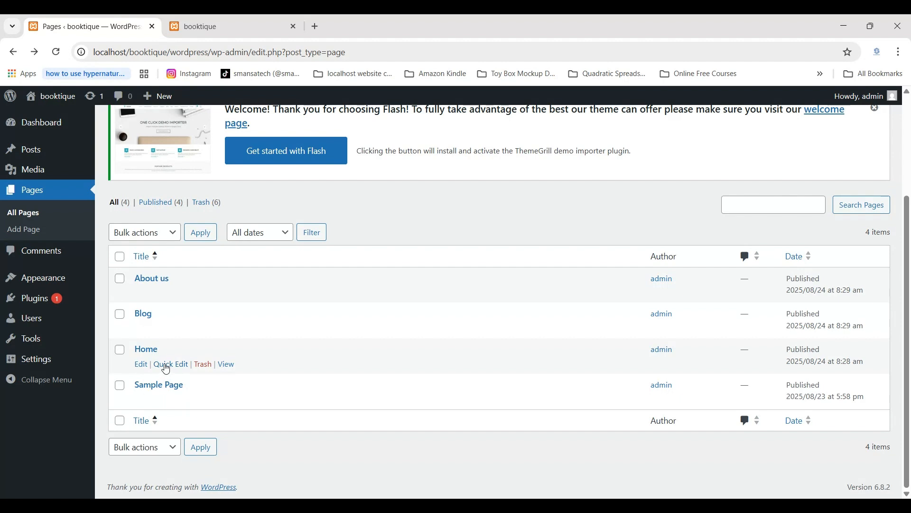
Examine the quick edit settings of the Home page, including the choices for its parent page
{"action": "left_click", "coordinate": [170, 365]}
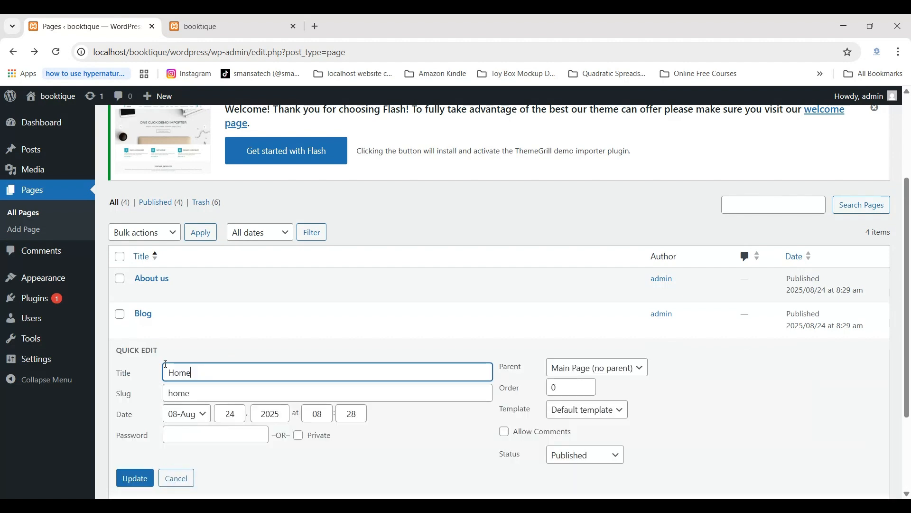
{"action": "scroll", "coordinate": [244, 369], "scroll_direction": "down", "scroll_amount": 2}
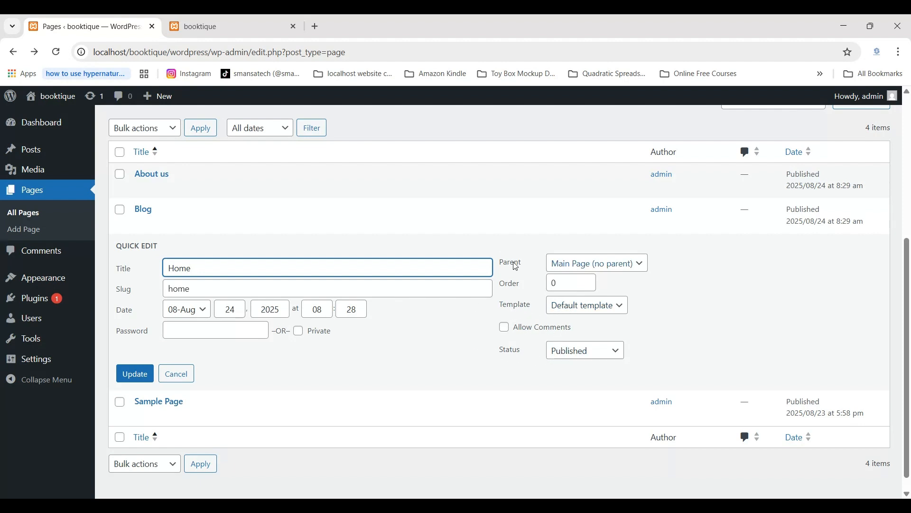
{"action": "left_click", "coordinate": [641, 266]}
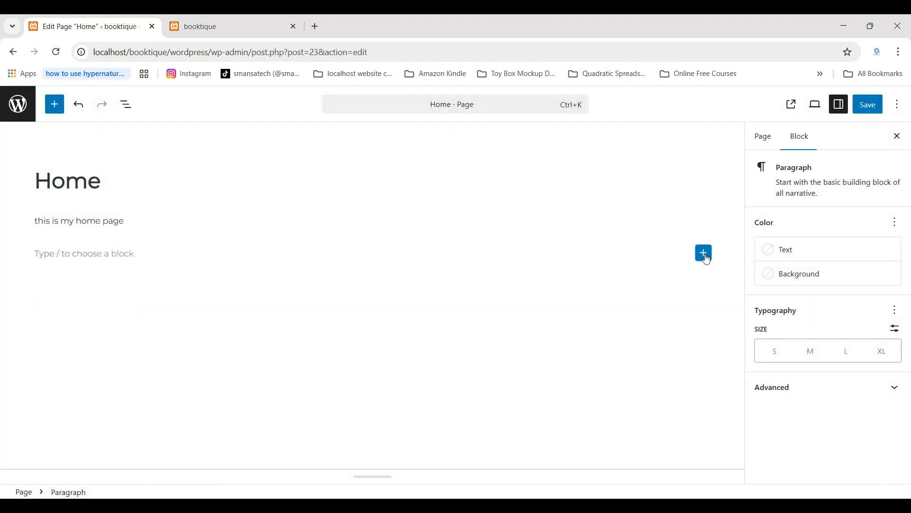
Insert an image block below the Home page's paragraph and upload xampp-server-instalation.png into it
{"action": "left_click", "coordinate": [706, 257]}
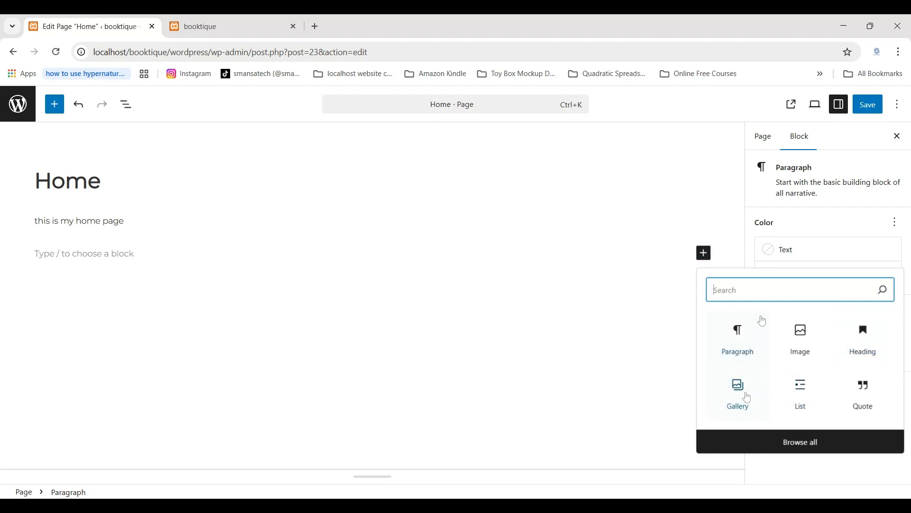
{"action": "left_click", "coordinate": [800, 340]}
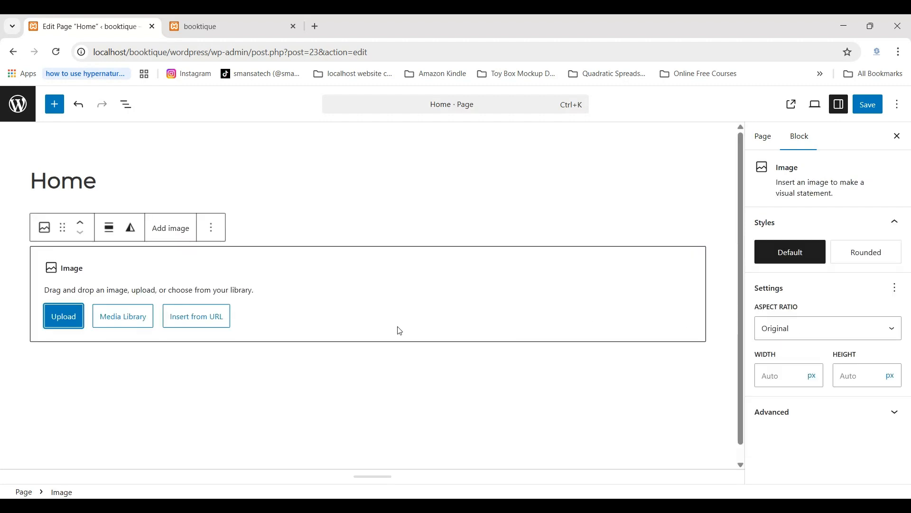
{"action": "left_click", "coordinate": [50, 315]}
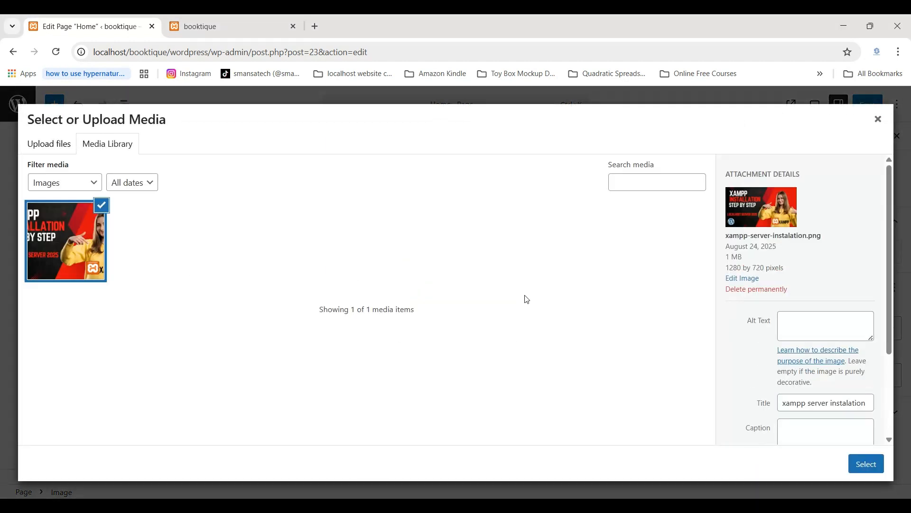
{"action": "left_click", "coordinate": [867, 465]}
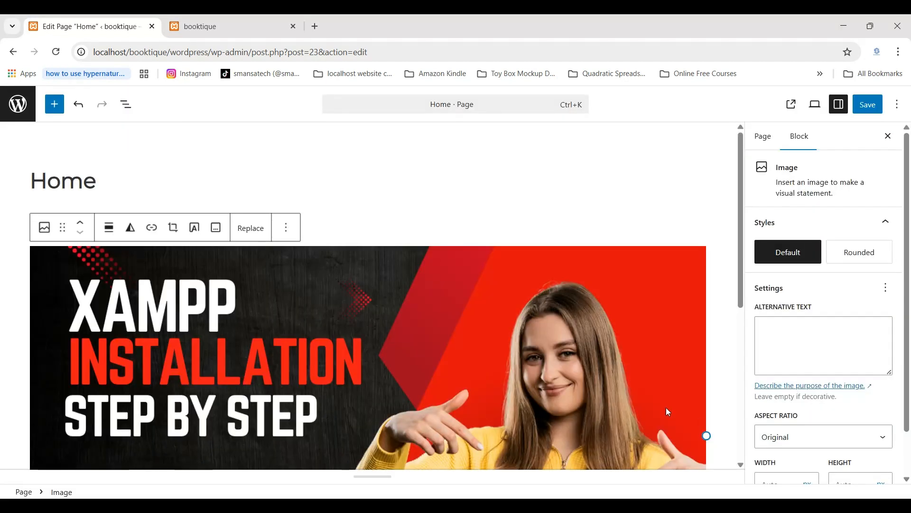
Try center alignment on the inserted image and undo it
{"action": "scroll", "coordinate": [510, 366], "scroll_direction": "down", "scroll_amount": 5}
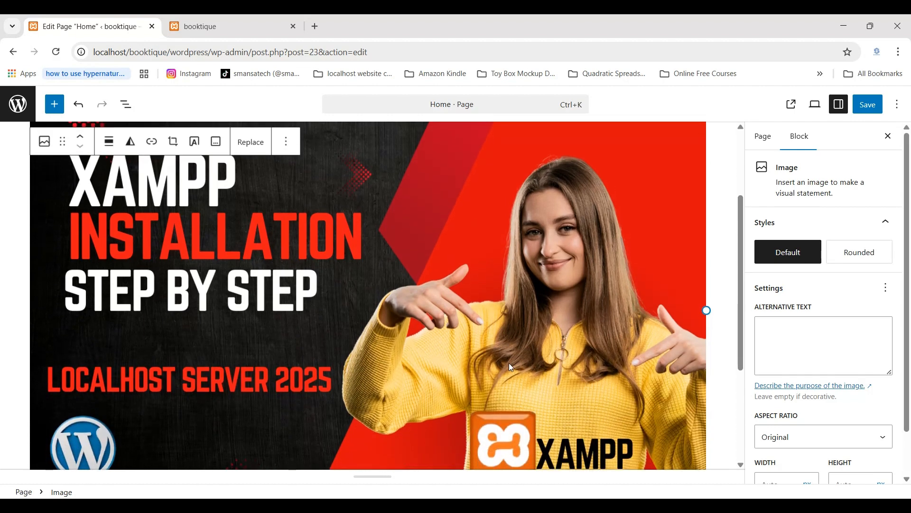
{"action": "scroll", "coordinate": [511, 367], "scroll_direction": "up", "scroll_amount": 4}
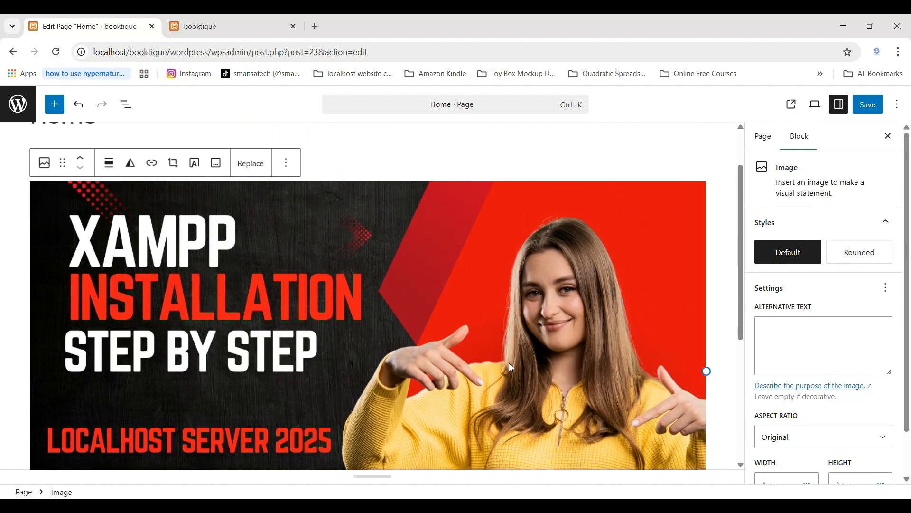
{"action": "left_click", "coordinate": [109, 163]}
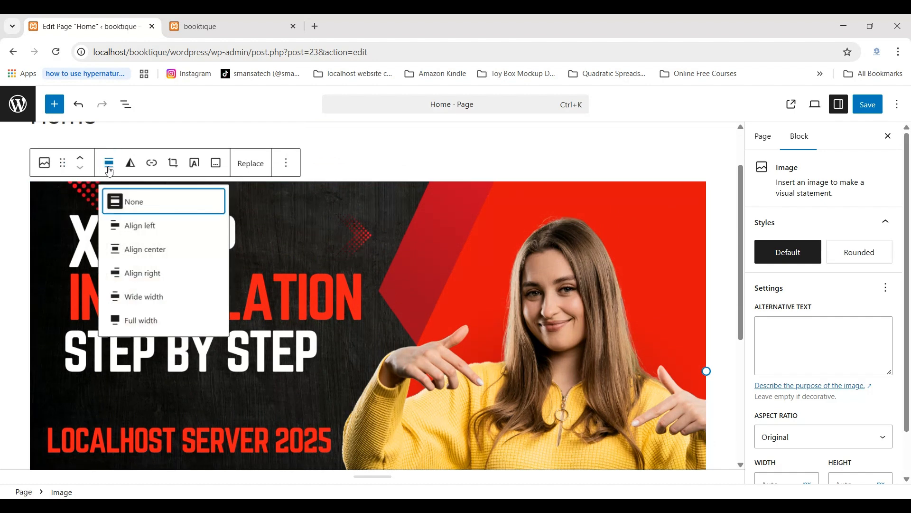
{"action": "left_click", "coordinate": [132, 251]}
{"action": "key", "text": "ctrl+z"}
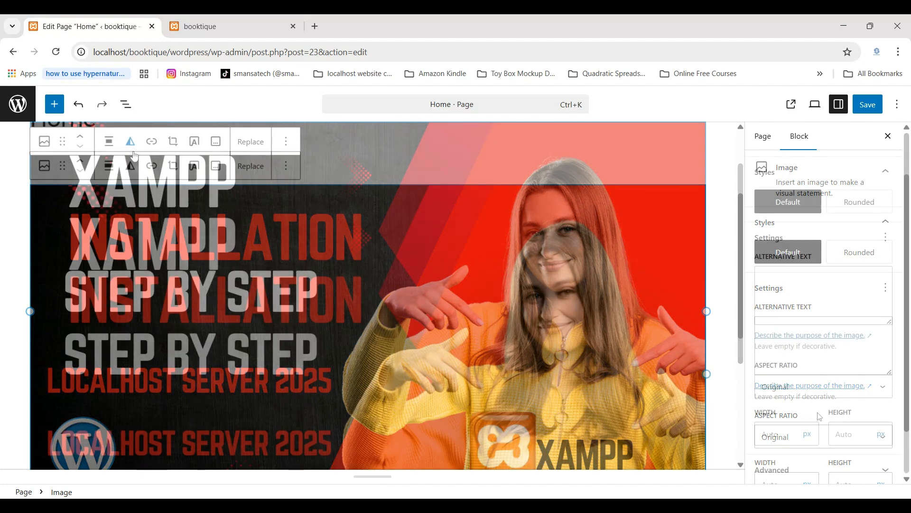
Set the image's aspect ratio to Square - 1:1
{"action": "scroll", "coordinate": [886, 390], "scroll_direction": "down", "scroll_amount": 1}
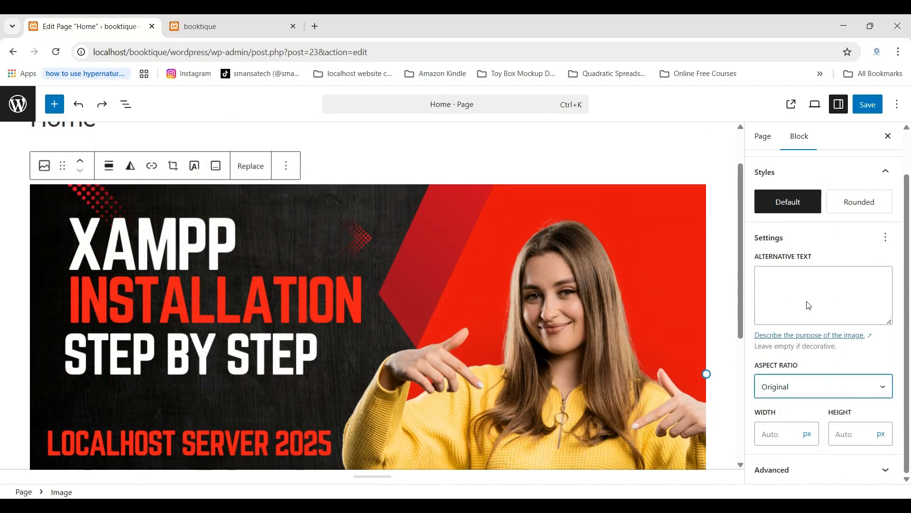
{"action": "key", "text": "Down"}
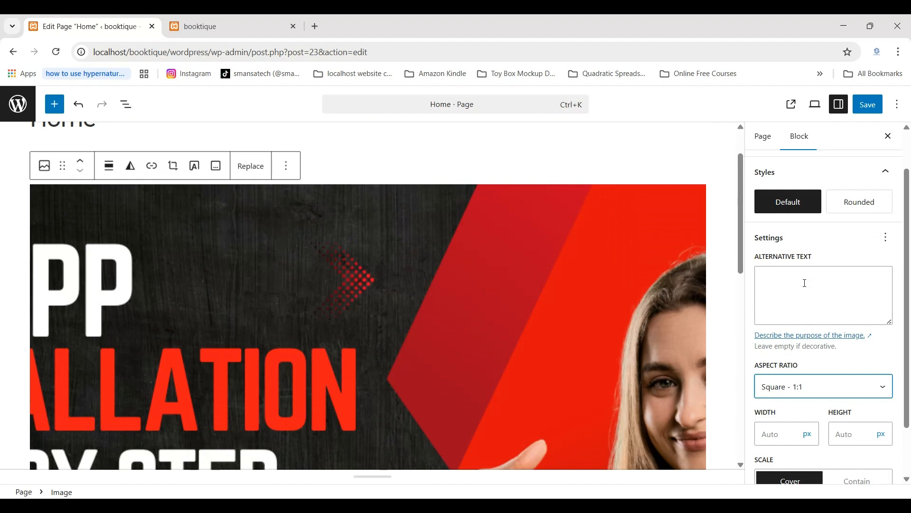
Set the image's aspect ratio to Original, try the Rounded style before returning to Default, and save the Home page
{"action": "key", "text": "Up"}
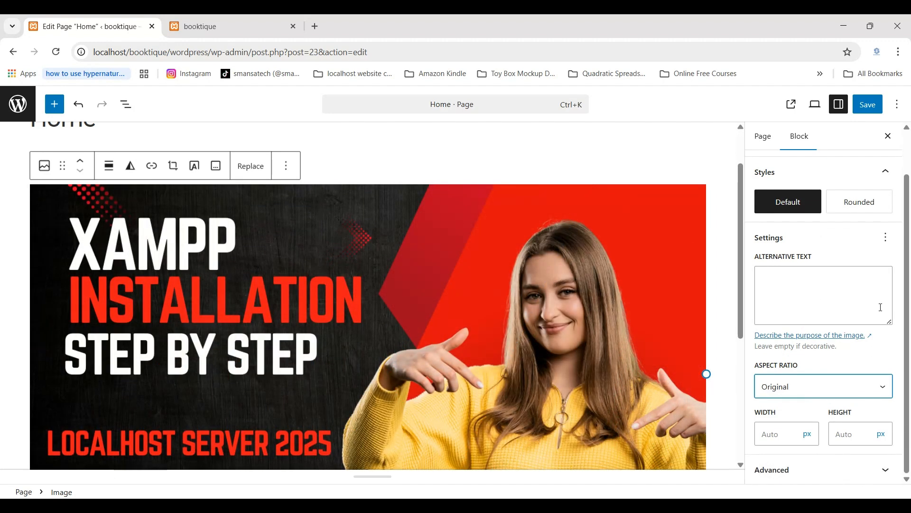
{"action": "left_click", "coordinate": [849, 208]}
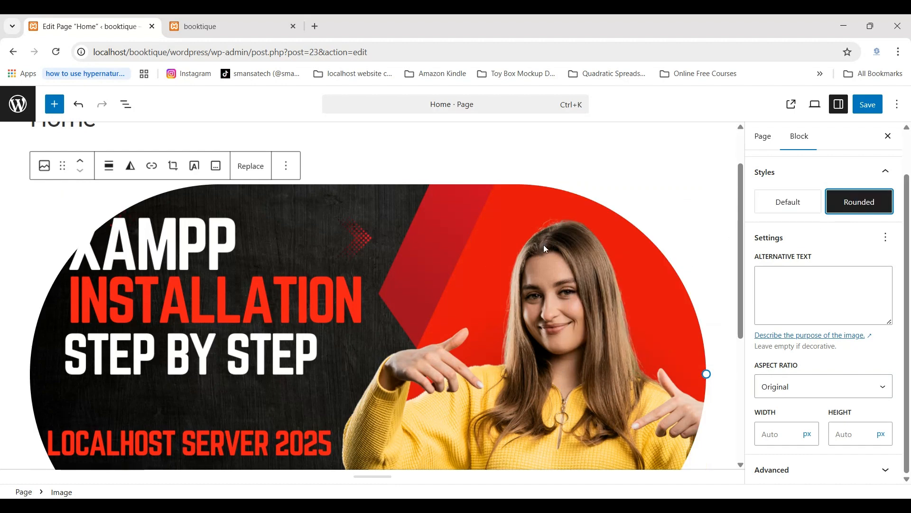
{"action": "left_click", "coordinate": [782, 212]}
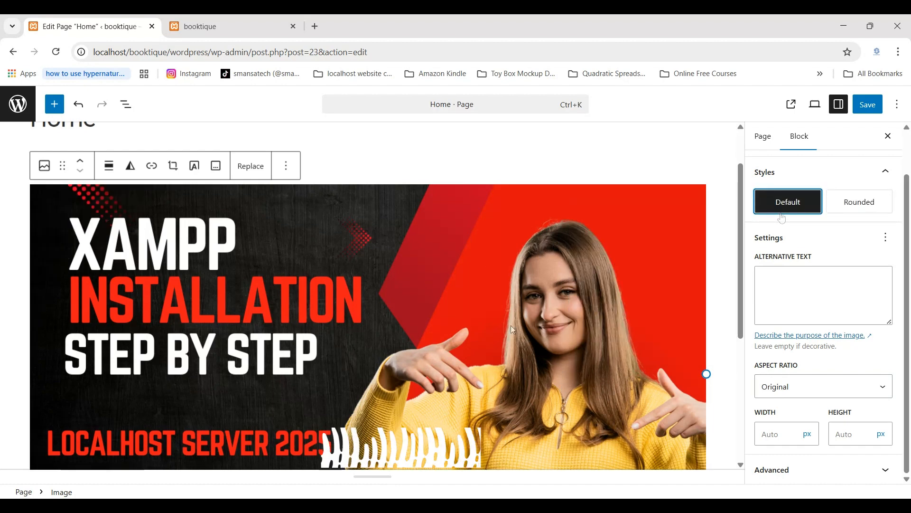
{"action": "left_click", "coordinate": [867, 111]}
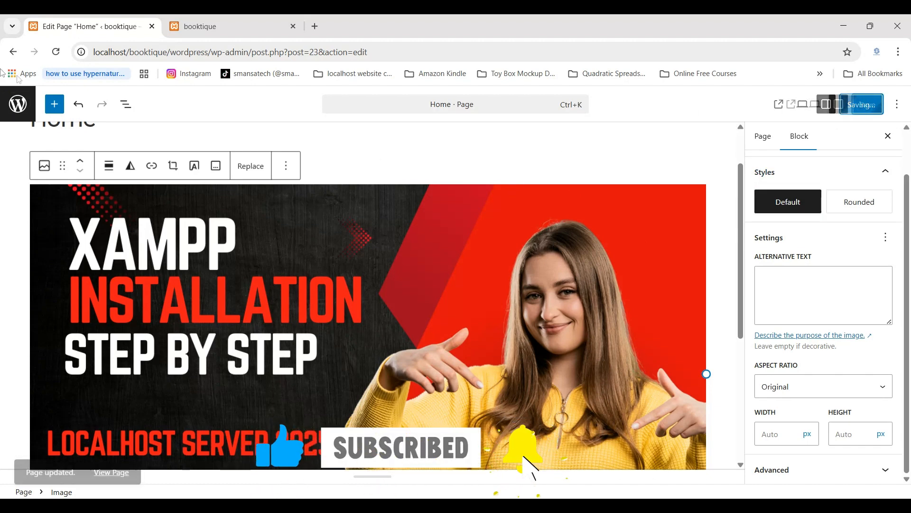
Reopen the Home page for editing, set xampp-server-instalation.png from the media library as its featured image, and save the page
{"action": "left_click", "coordinate": [23, 111]}
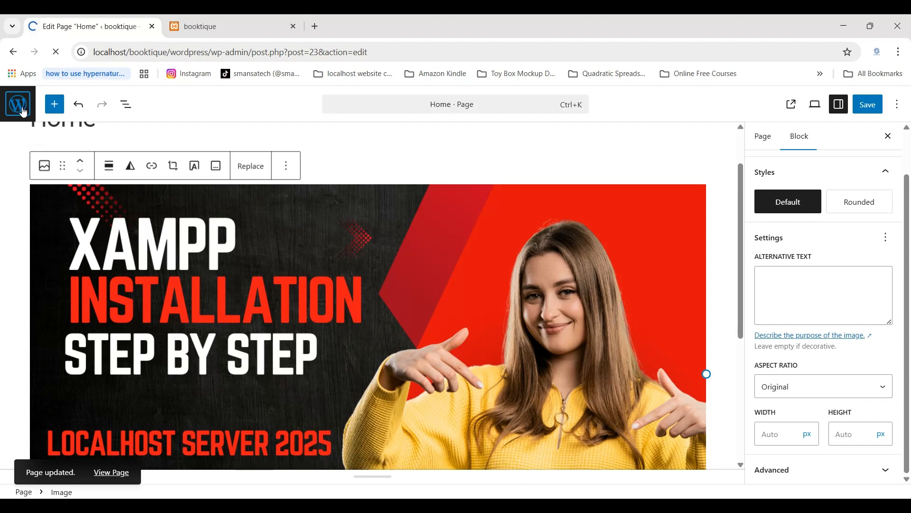
{"action": "scroll", "coordinate": [178, 374], "scroll_direction": "down", "scroll_amount": 2}
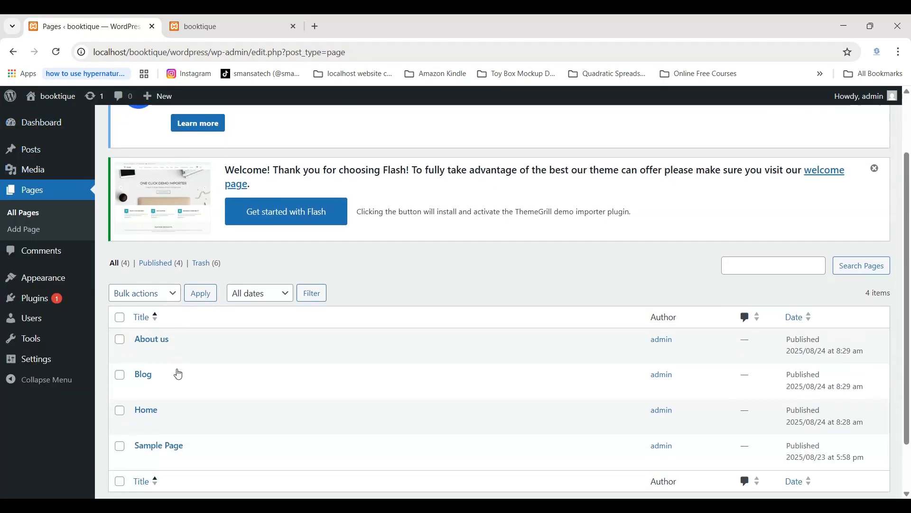
{"action": "scroll", "coordinate": [178, 374], "scroll_direction": "down", "scroll_amount": 1}
{"action": "left_click", "coordinate": [140, 392]}
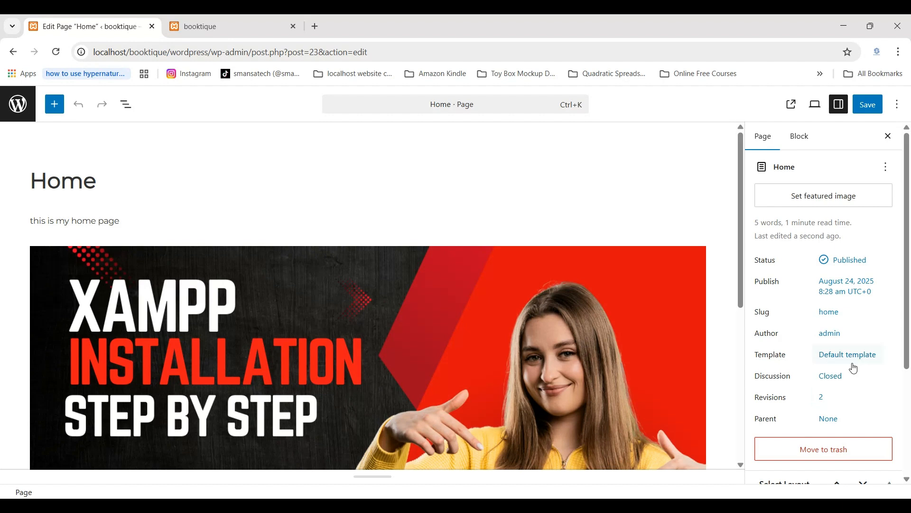
{"action": "left_click", "coordinate": [826, 199]}
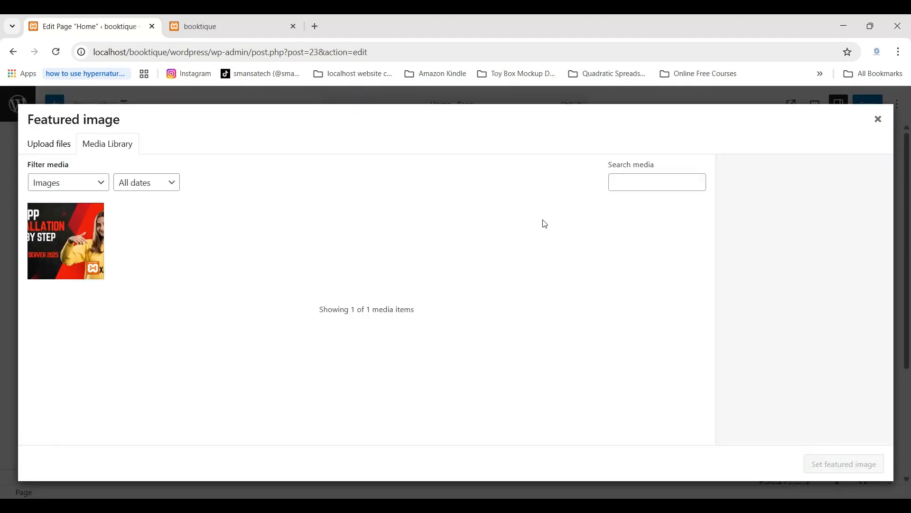
{"action": "left_click", "coordinate": [80, 268]}
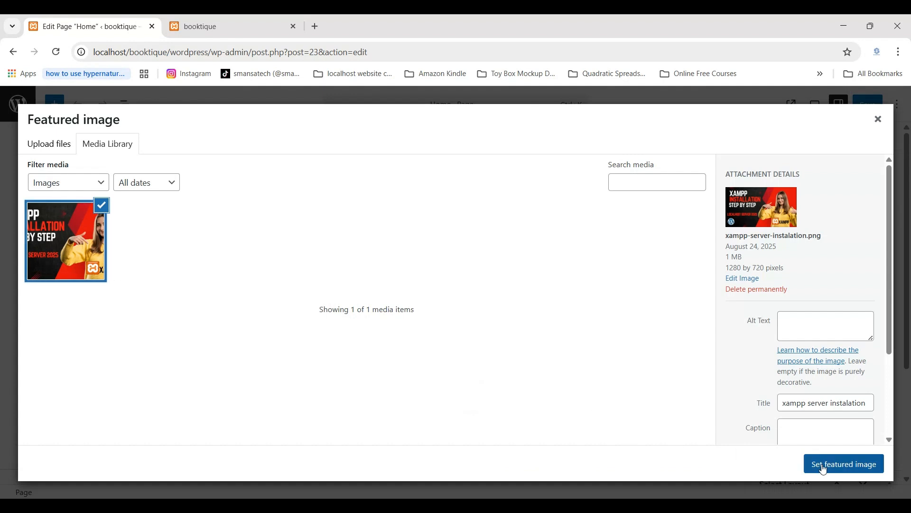
{"action": "left_click", "coordinate": [823, 466]}
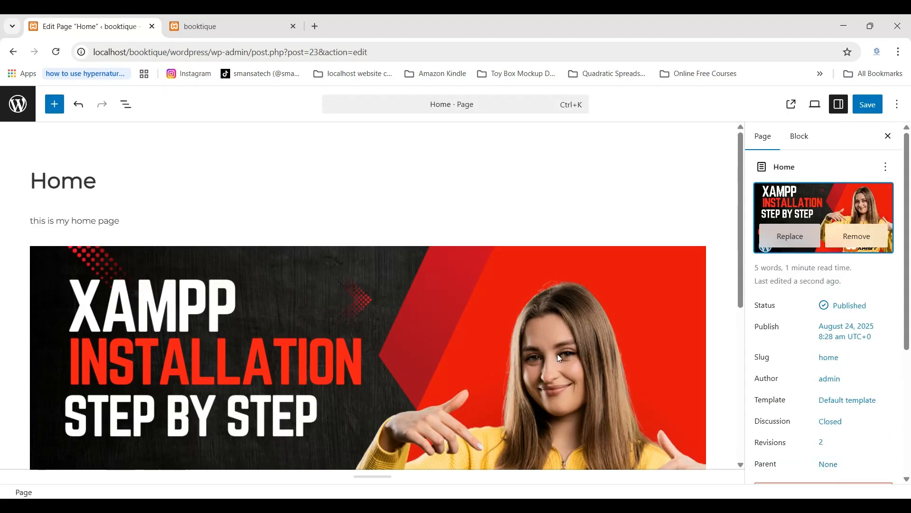
{"action": "left_click", "coordinate": [871, 106]}
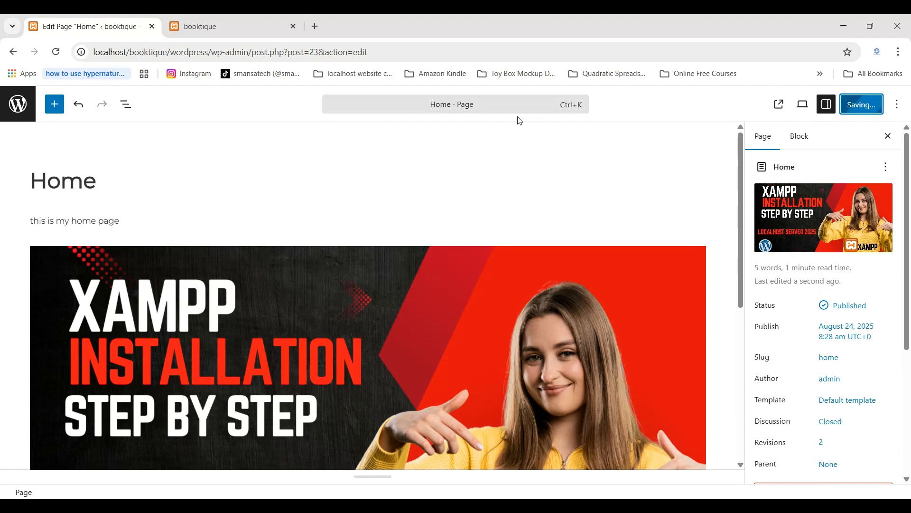
Reload the live booktique site and view its Home page to check the added image
{"action": "left_click", "coordinate": [198, 25]}
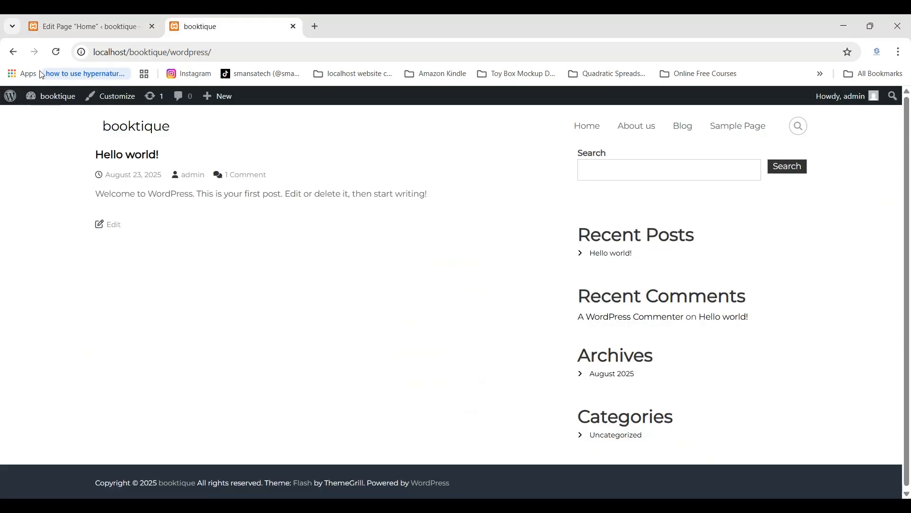
{"action": "left_click", "coordinate": [54, 53]}
{"action": "left_click", "coordinate": [594, 132]}
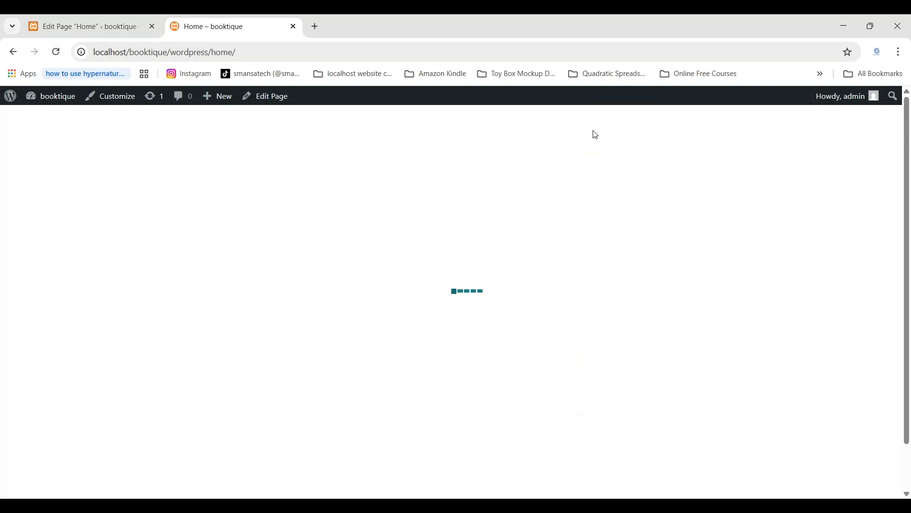
{"action": "scroll", "coordinate": [381, 396], "scroll_direction": "down", "scroll_amount": 2}
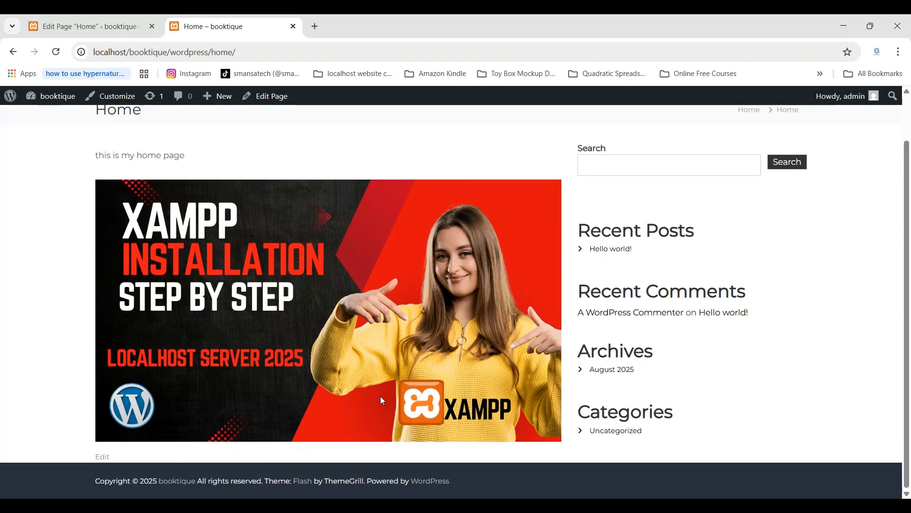
{"action": "scroll", "coordinate": [381, 400], "scroll_direction": "up", "scroll_amount": 2}
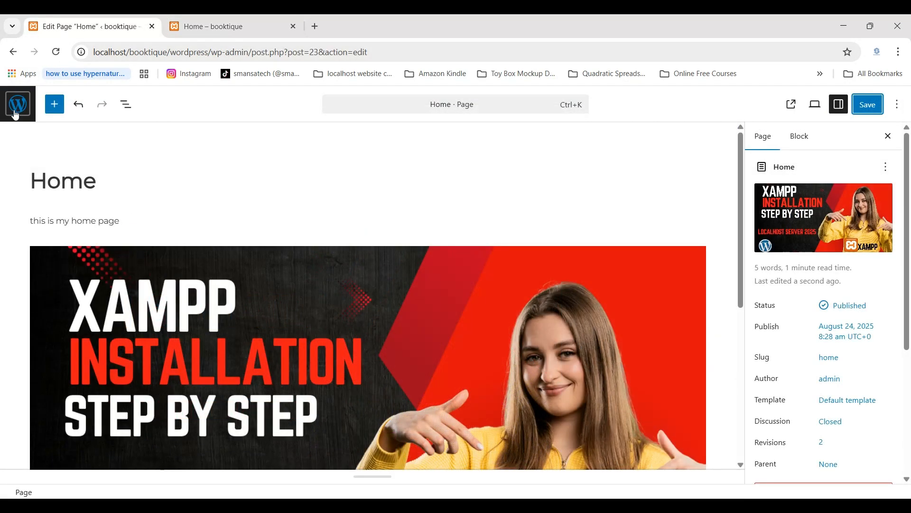
Append "Page Main" to the navigation label of the Home item in the Main Menu and save the menu
{"action": "left_click", "coordinate": [16, 113]}
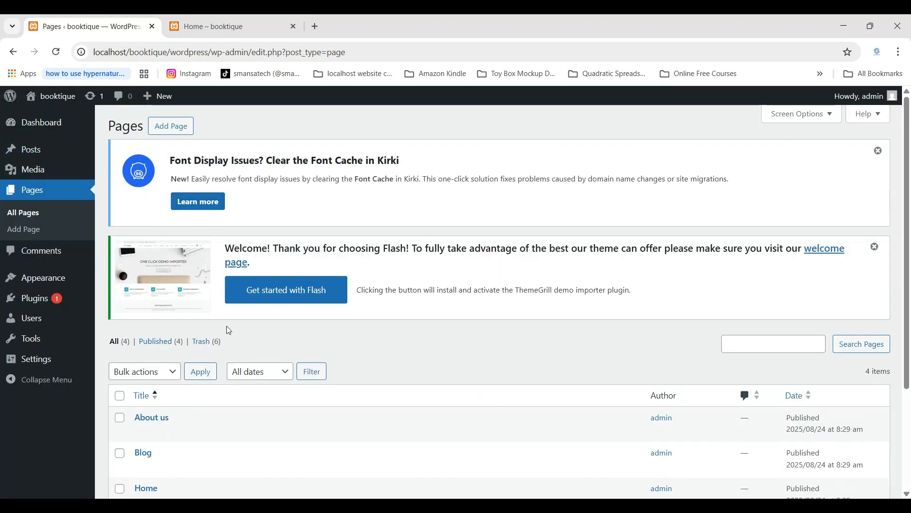
{"action": "scroll", "coordinate": [261, 437], "scroll_direction": "down", "scroll_amount": 3}
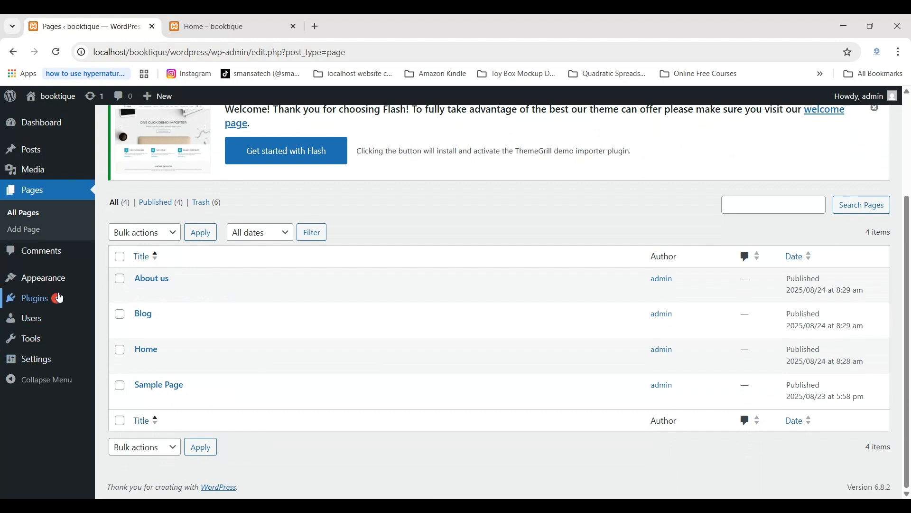
{"action": "mouse_move", "coordinate": [59, 290]}
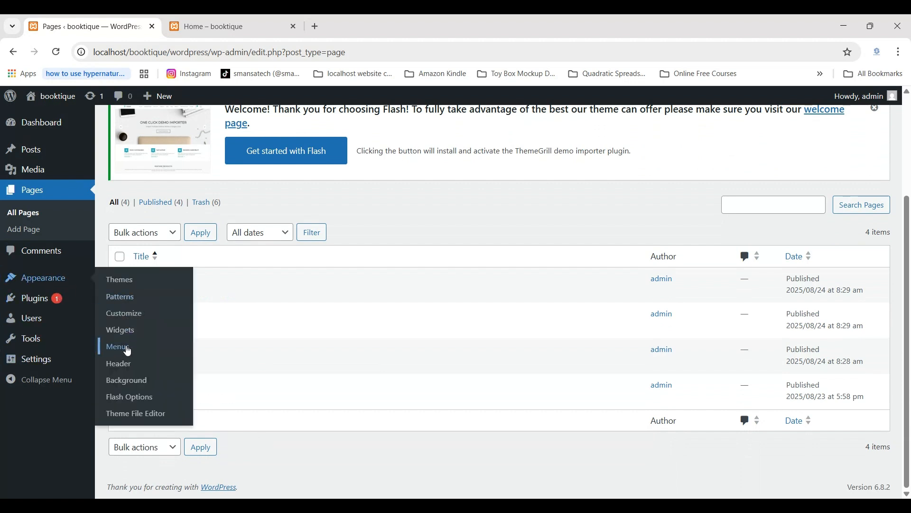
{"action": "left_click", "coordinate": [126, 349]}
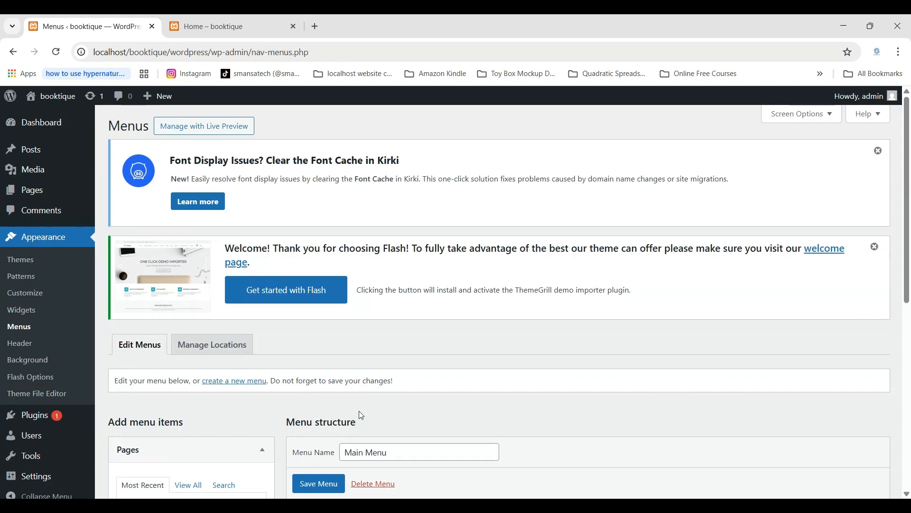
{"action": "scroll", "coordinate": [361, 415], "scroll_direction": "down", "scroll_amount": 5}
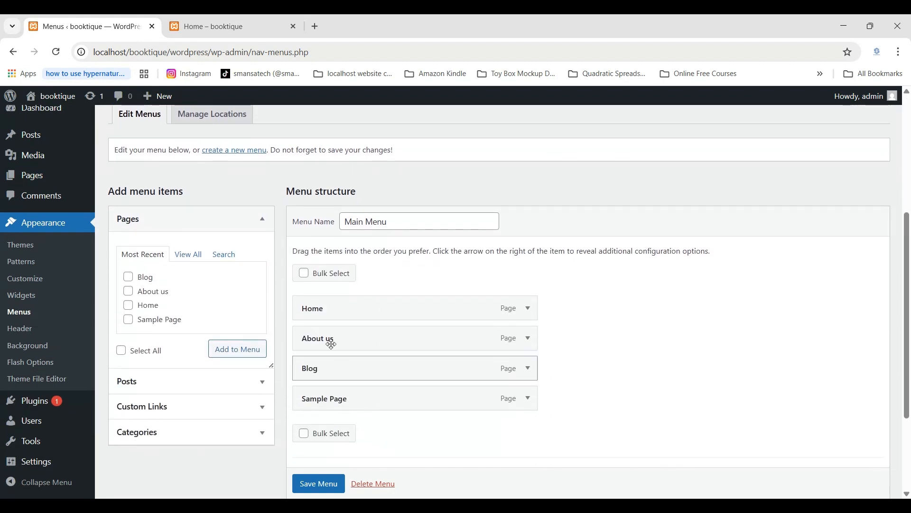
{"action": "left_click", "coordinate": [530, 310]}
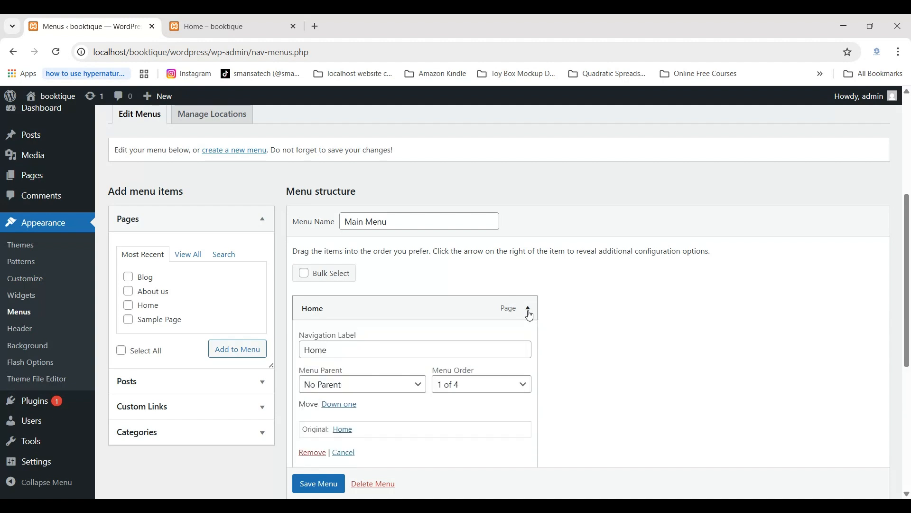
{"action": "left_click", "coordinate": [339, 354]}
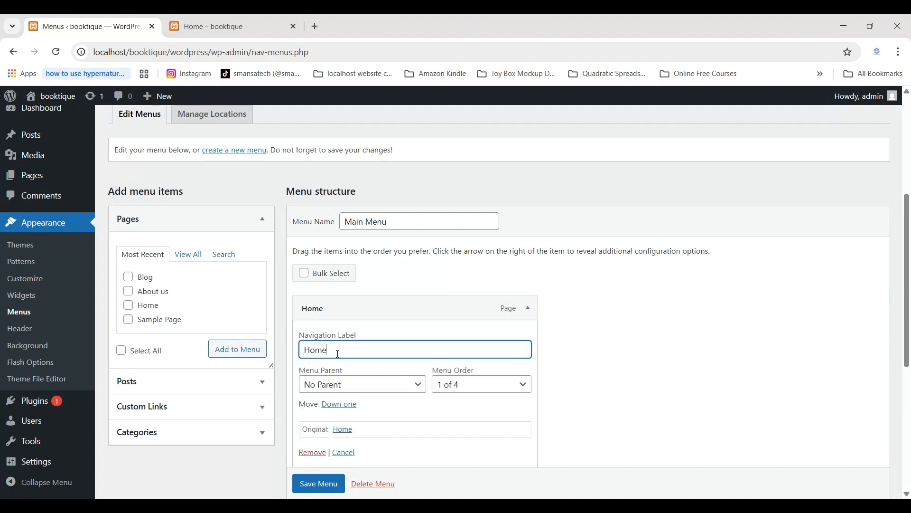
{"action": "type", "text": "Page Main"}
{"action": "left_click", "coordinate": [318, 484]}
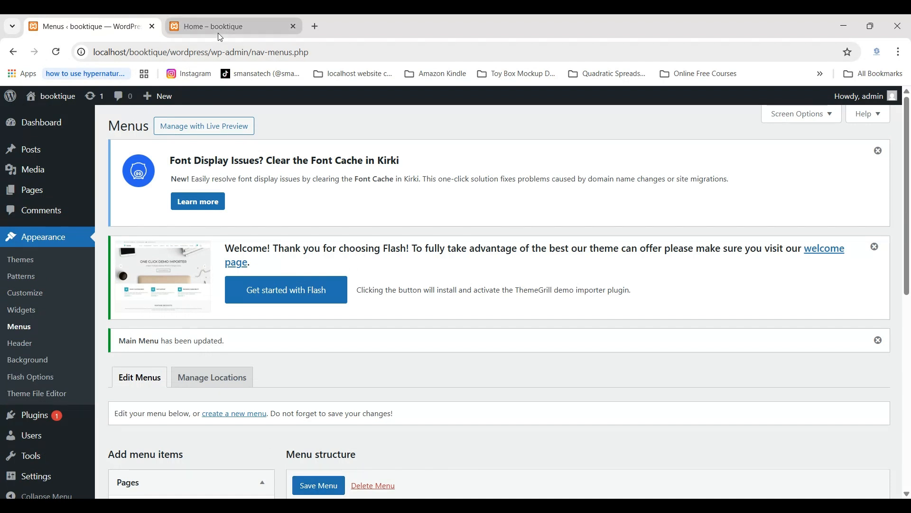
Reload the live Home page to check the changed label in the site navigation
{"action": "left_click", "coordinate": [218, 30]}
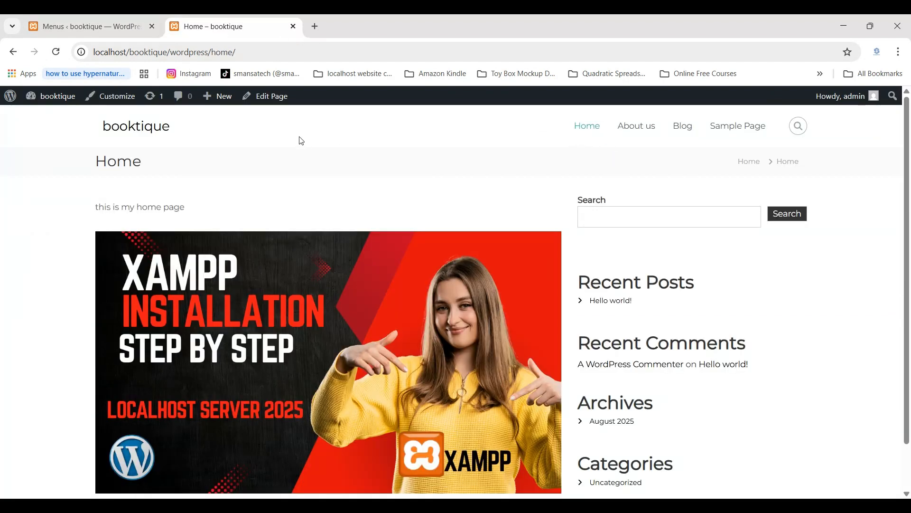
{"action": "left_click", "coordinate": [53, 54]}
Return from the live site to the WordPress dashboard and open the list of all pages
{"action": "left_click", "coordinate": [9, 102]}
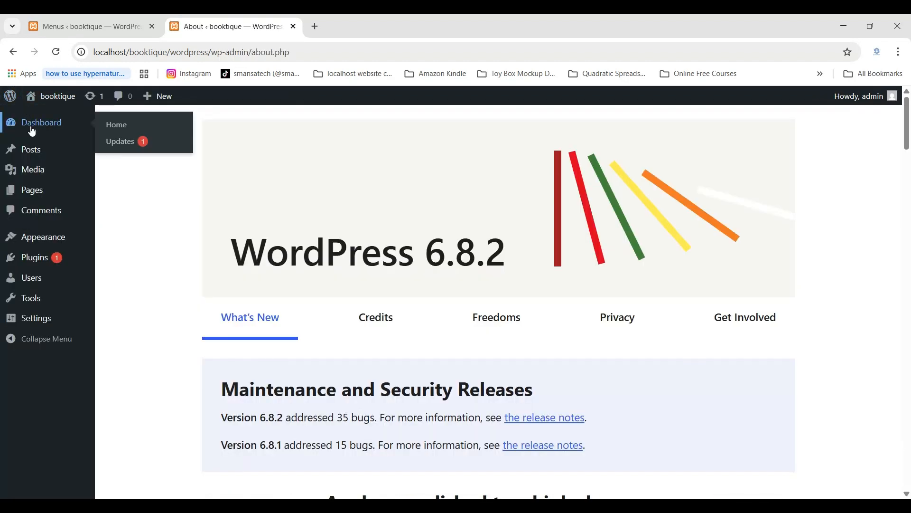
{"action": "left_click", "coordinate": [32, 129]}
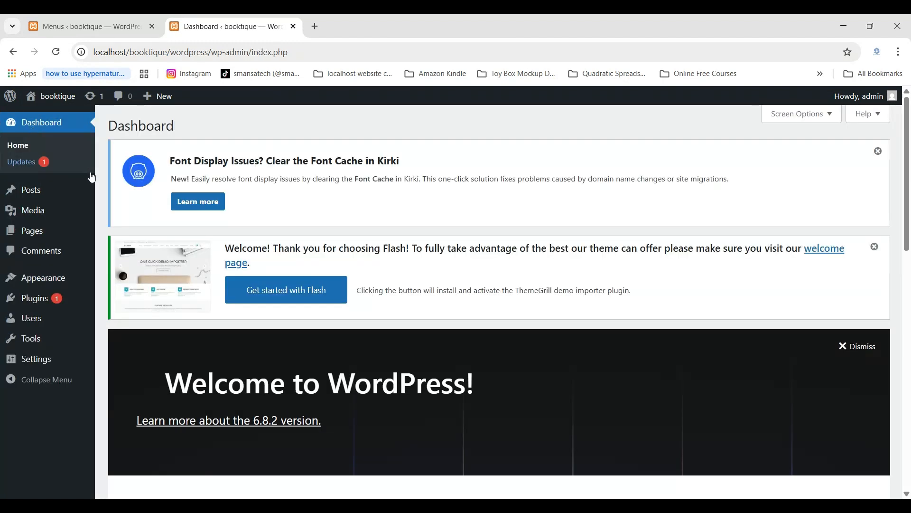
{"action": "left_click", "coordinate": [35, 238]}
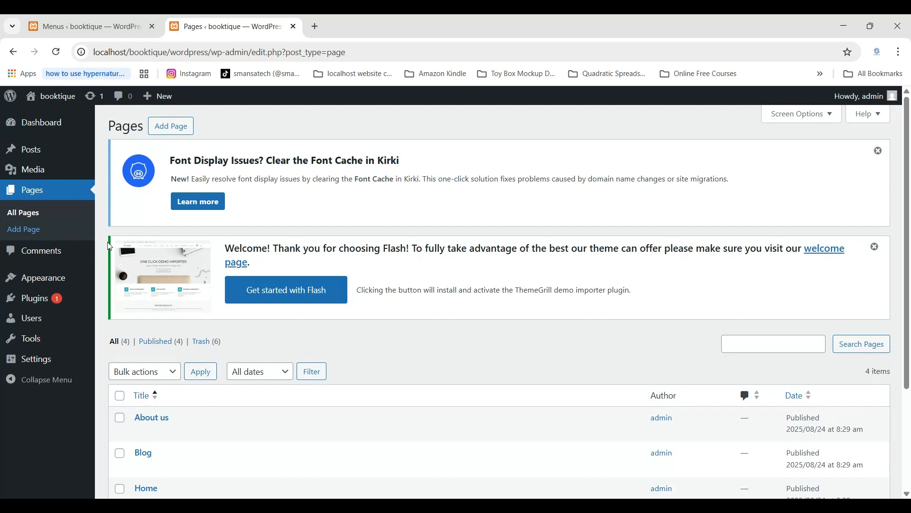
{"action": "scroll", "coordinate": [258, 402], "scroll_direction": "down", "scroll_amount": 3}
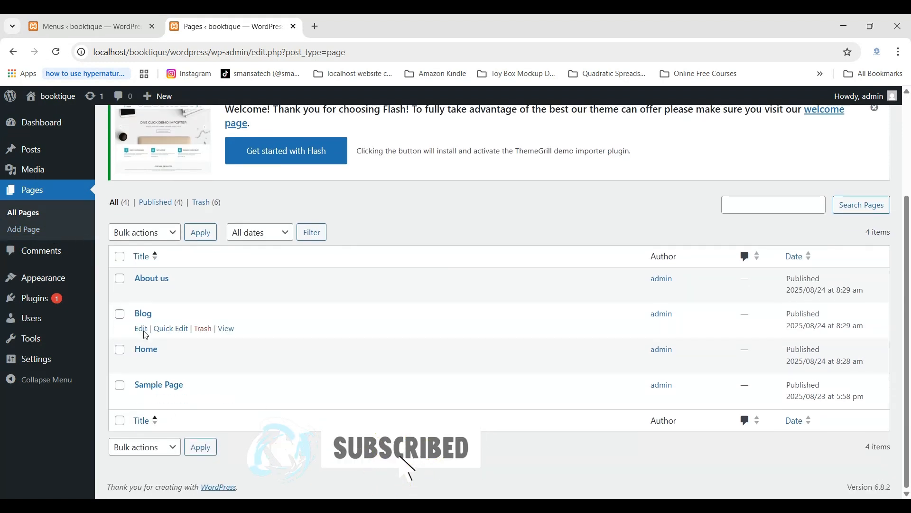